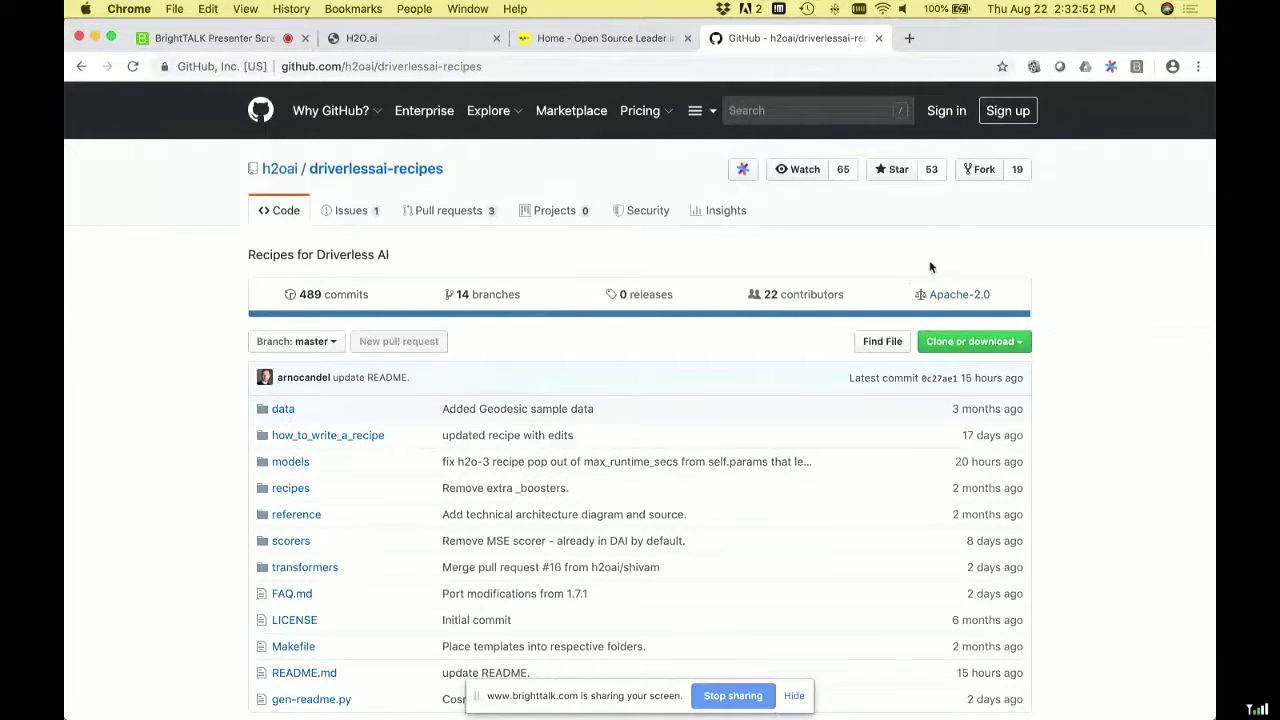
- Find Sample Recipes in the README and open extra_trees.py under Models > Algorithms
scroll(779, 397, down, 1)
scroll(779, 397, down, 2)
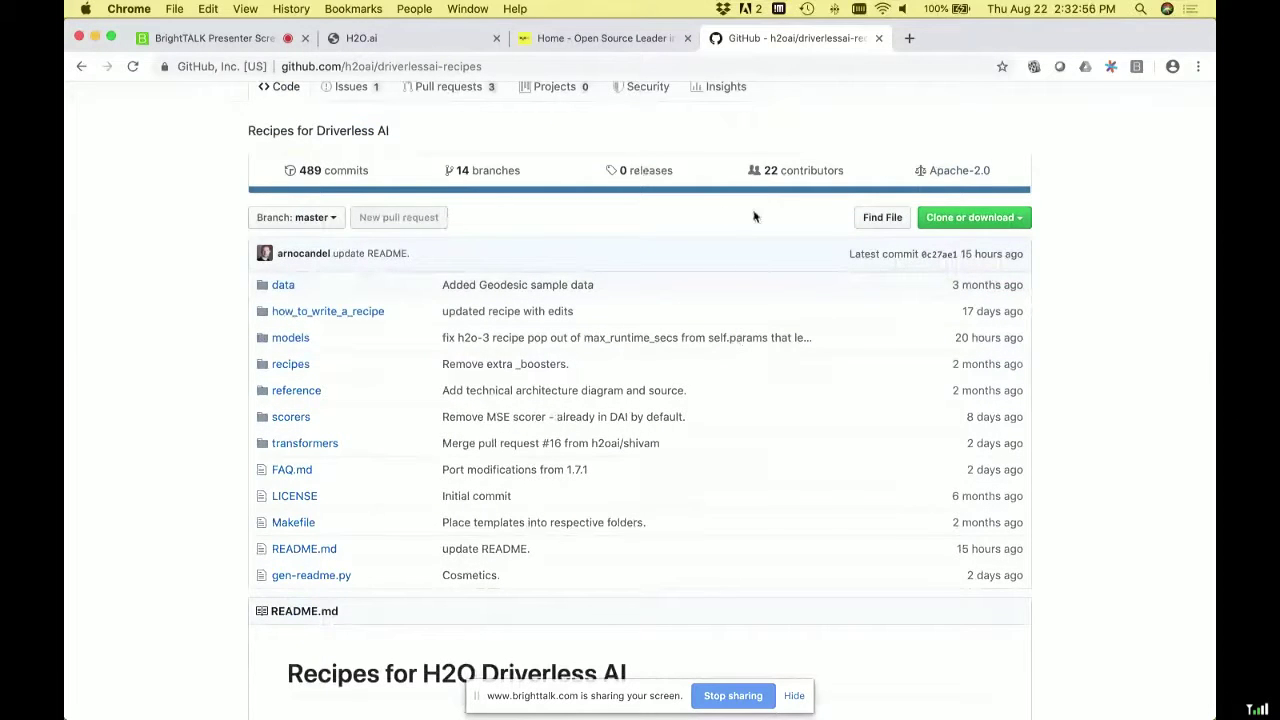
scroll(579, 348, down, 10)
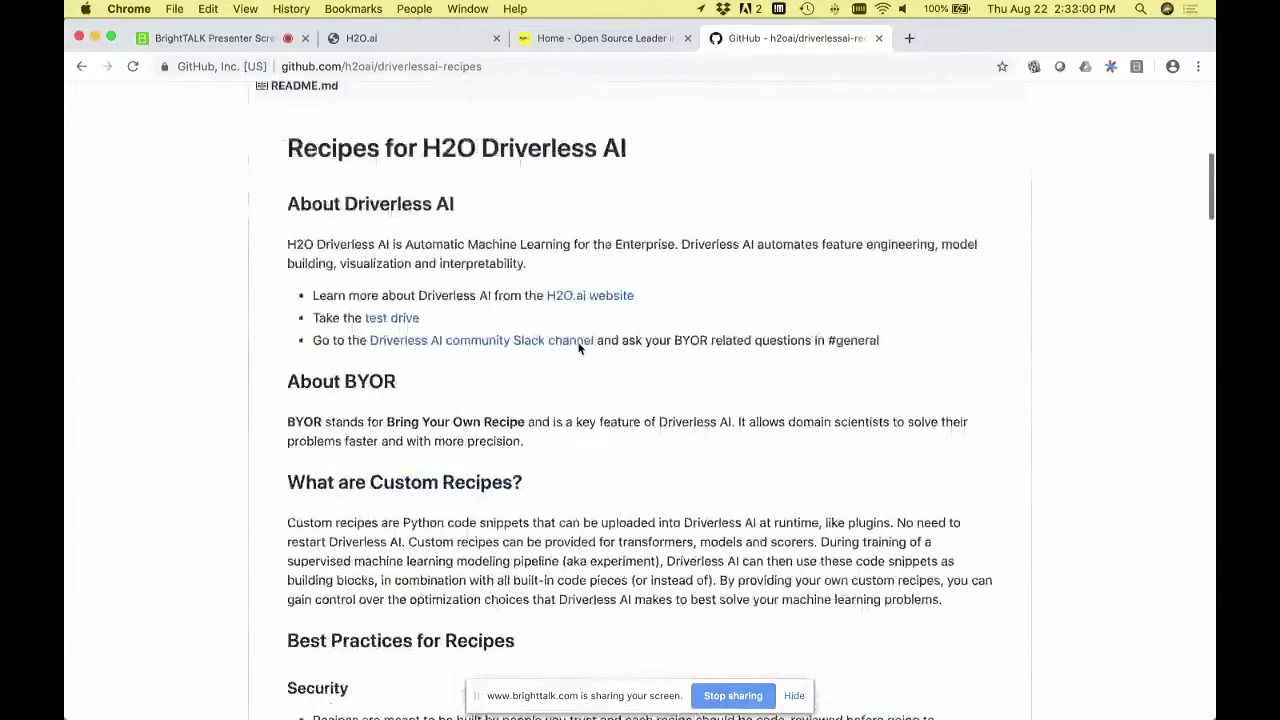
scroll(385, 495, down, 6)
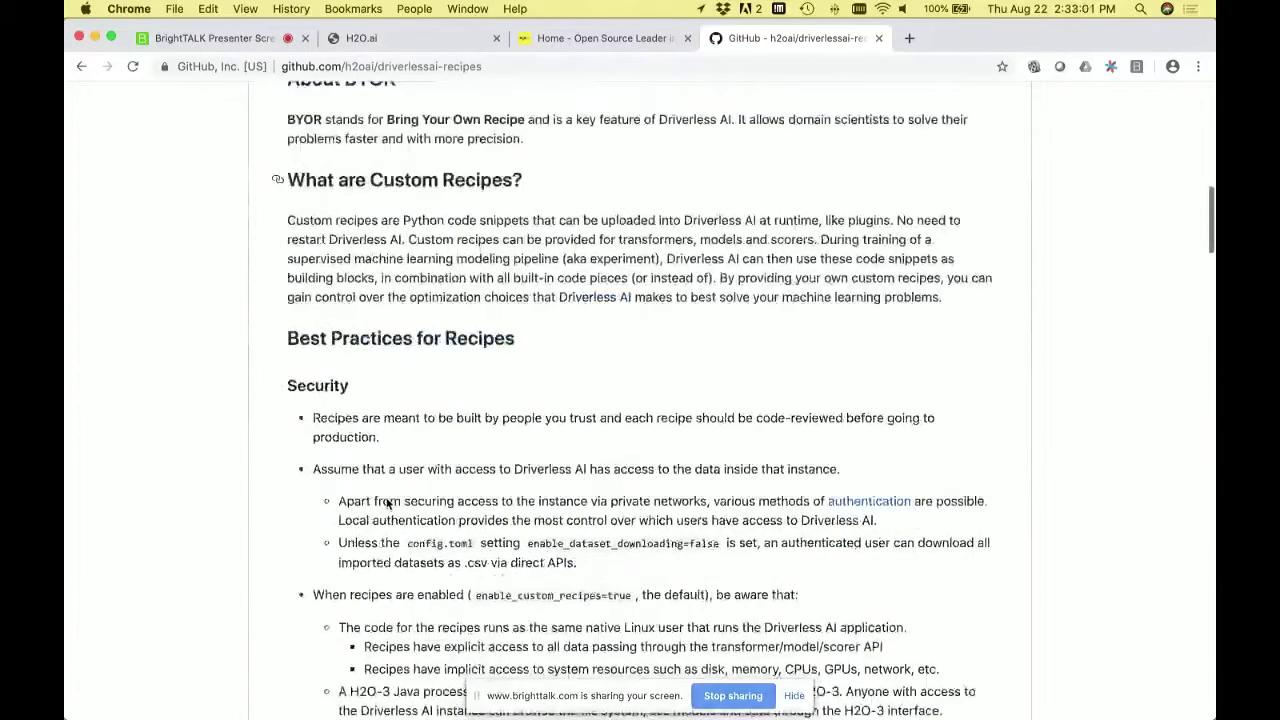
scroll(387, 503, down, 15)
scroll(388, 503, down, 2)
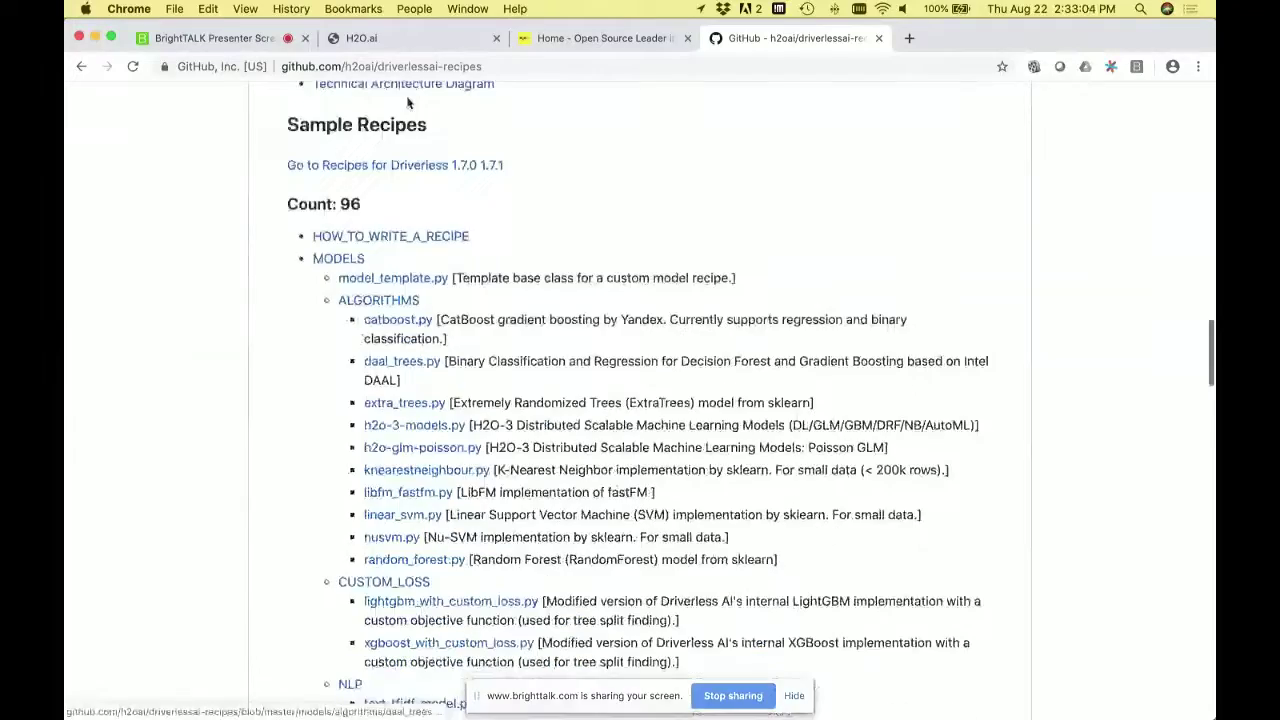
scroll(603, 473, down, 2)
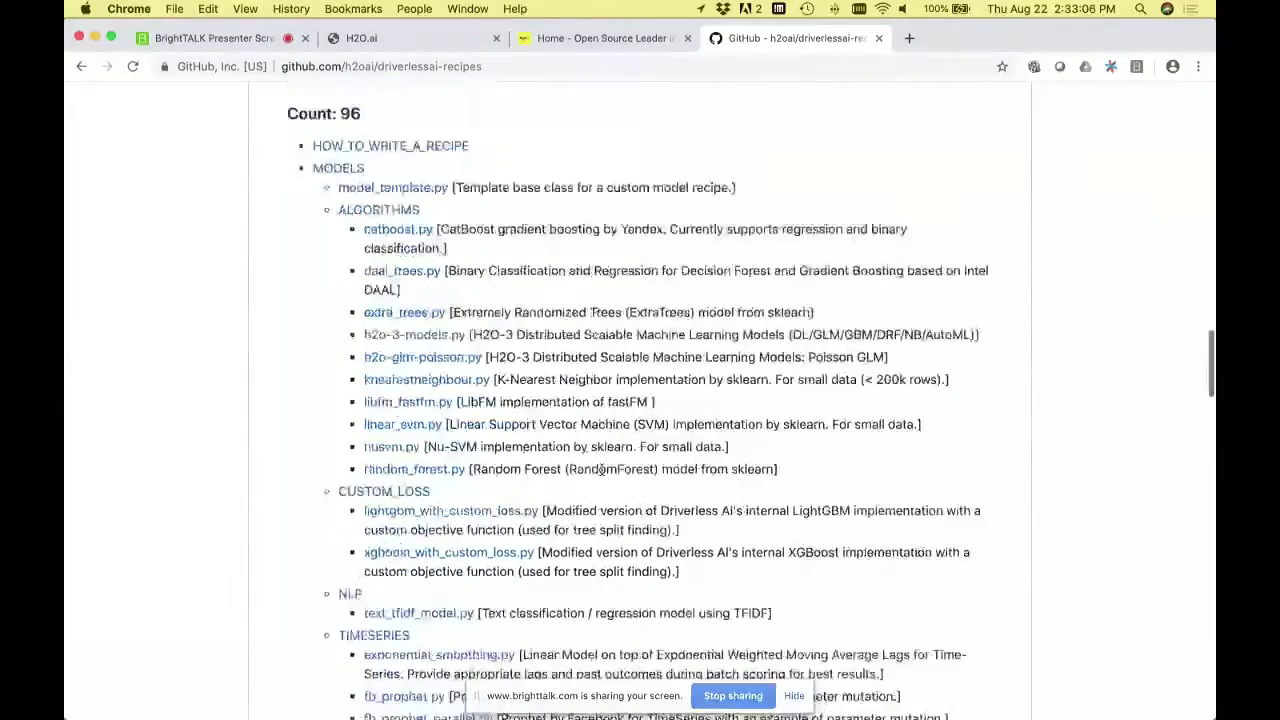
click(427, 309)
scroll(457, 354, down, 5)
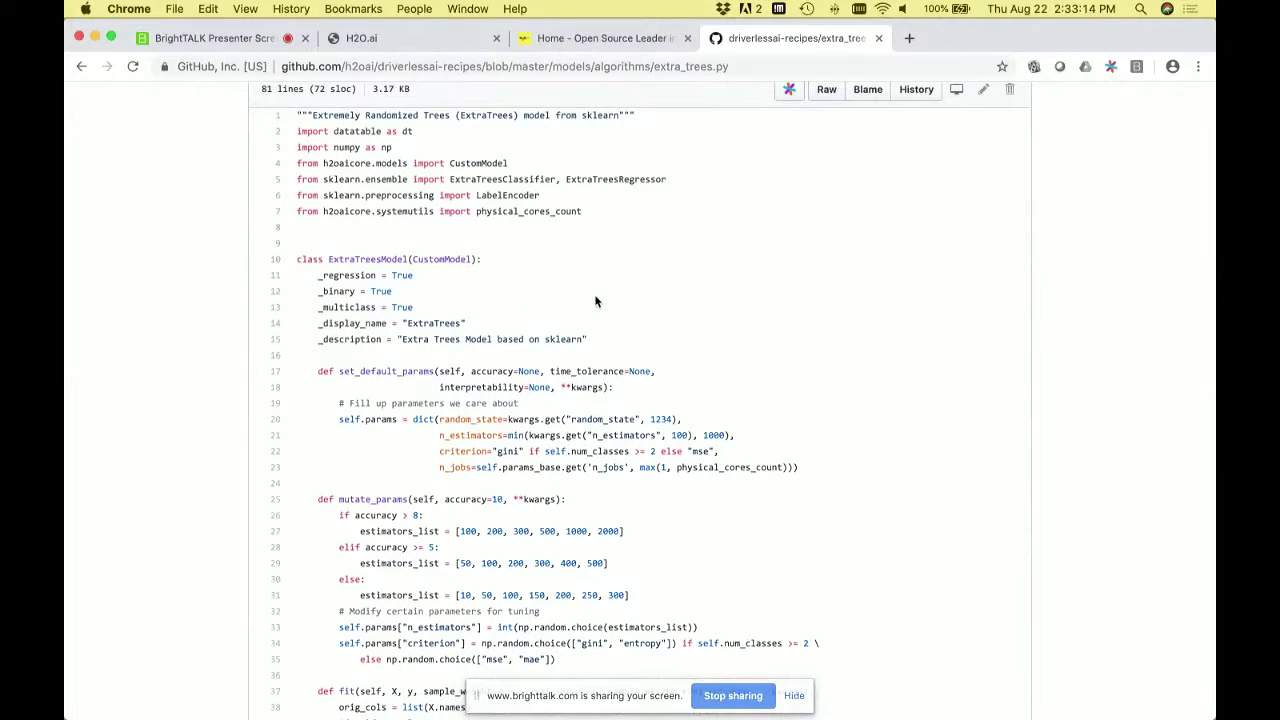
- Read through the ExtraTreesModel code, then go back to the driverlessai-recipes repository page
scroll(595, 301, down, 1)
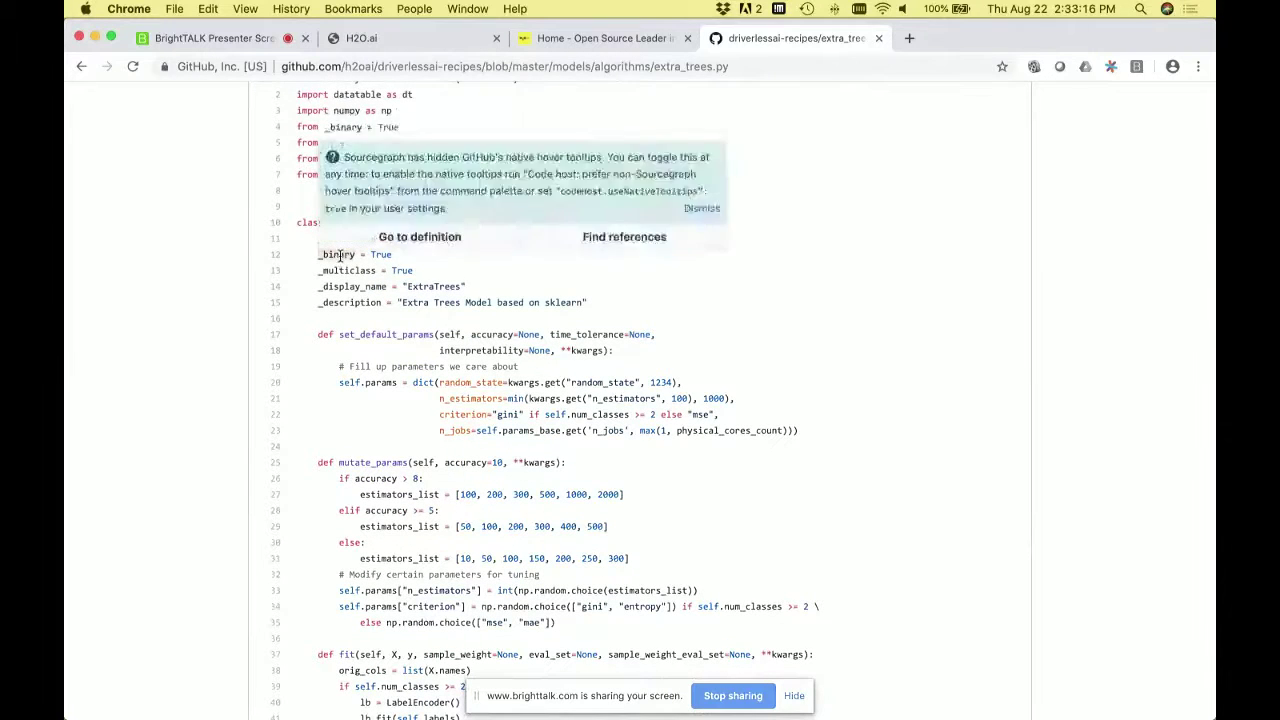
scroll(251, 292, down, 1)
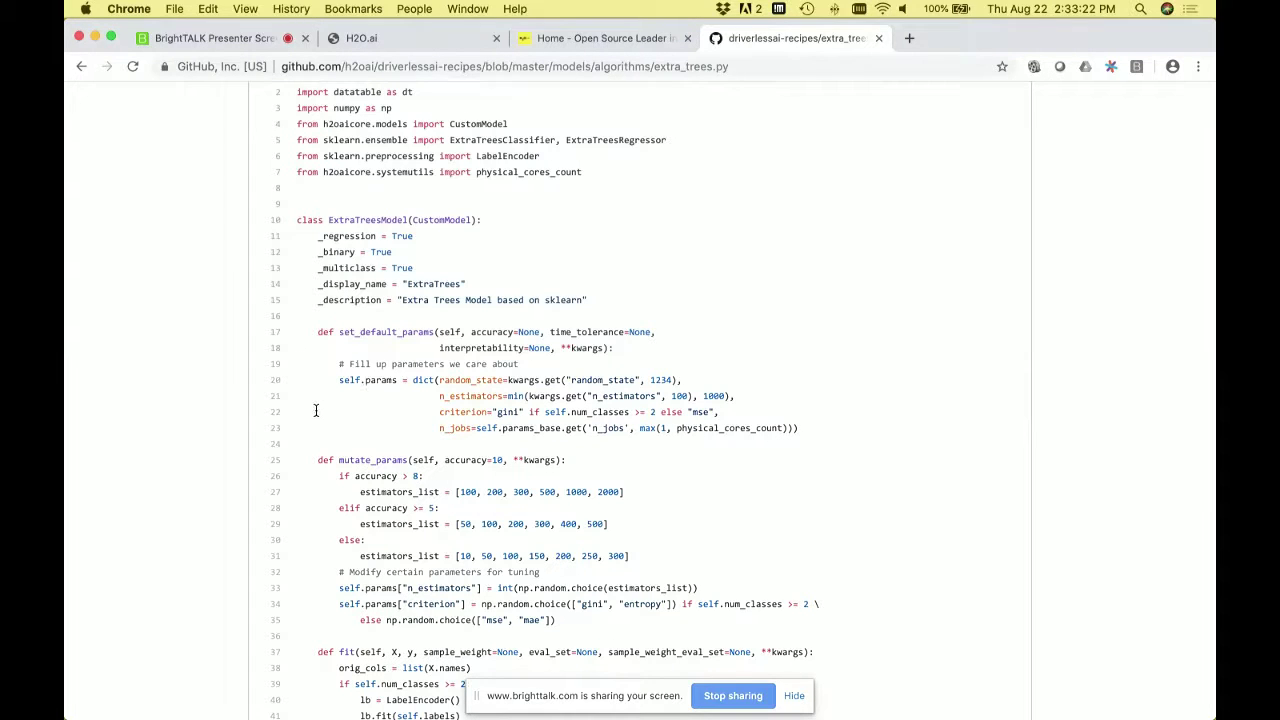
scroll(315, 425, down, 2)
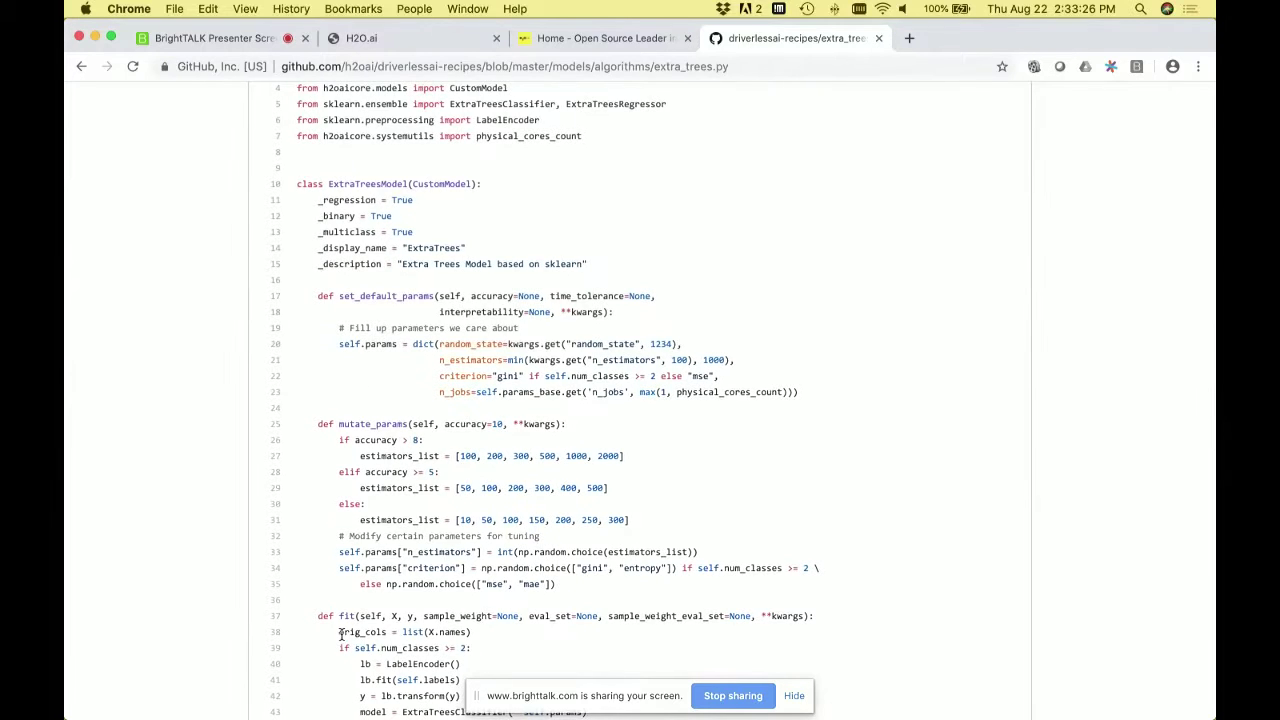
scroll(307, 548, down, 5)
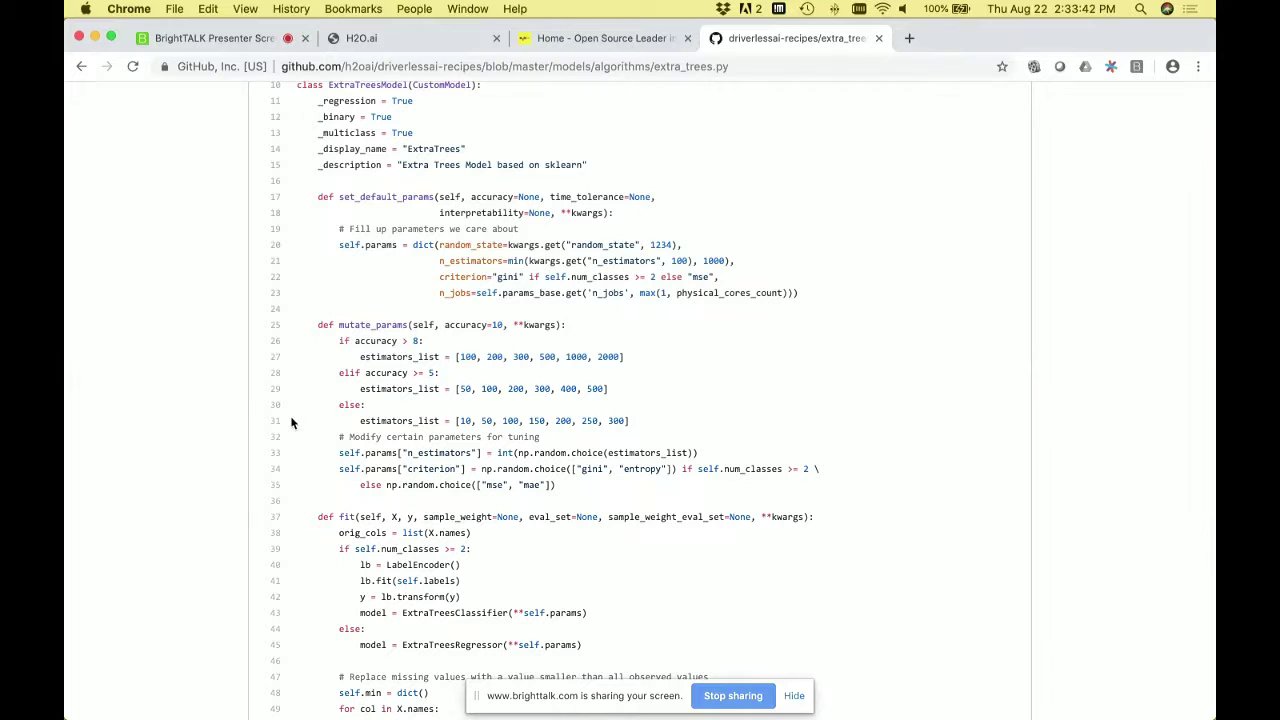
scroll(291, 422, down, 2)
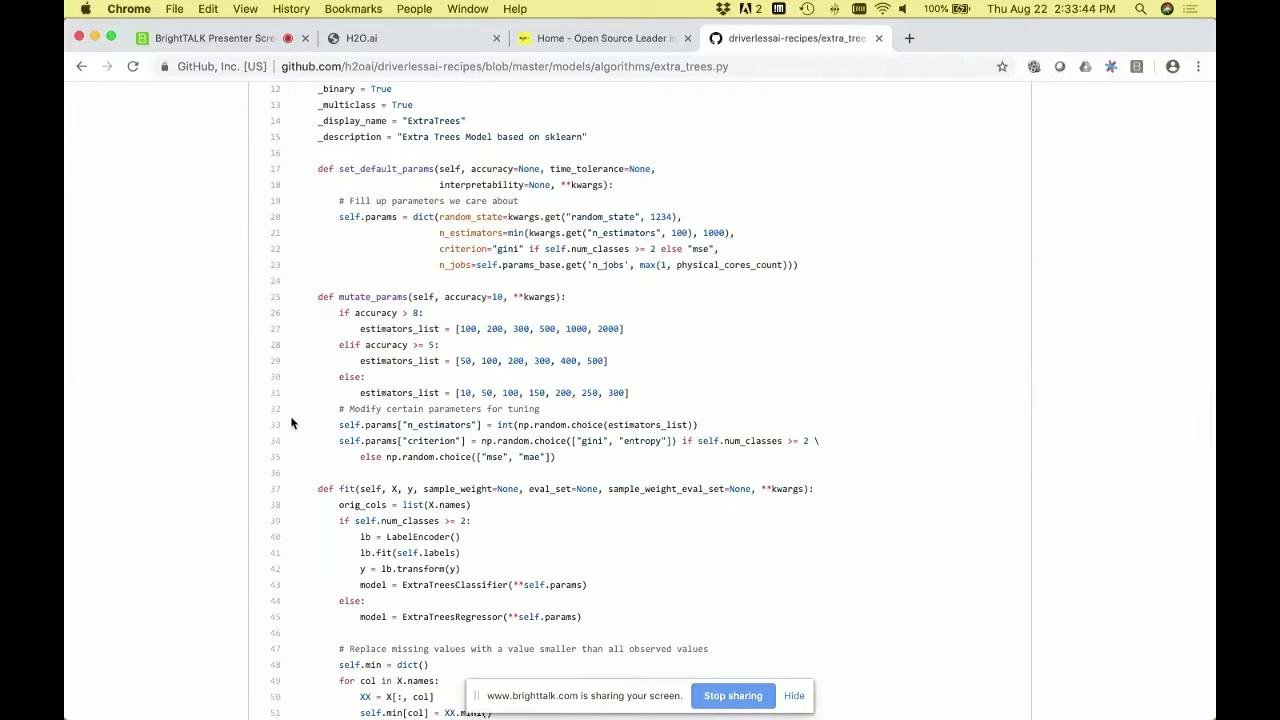
scroll(291, 422, down, 5)
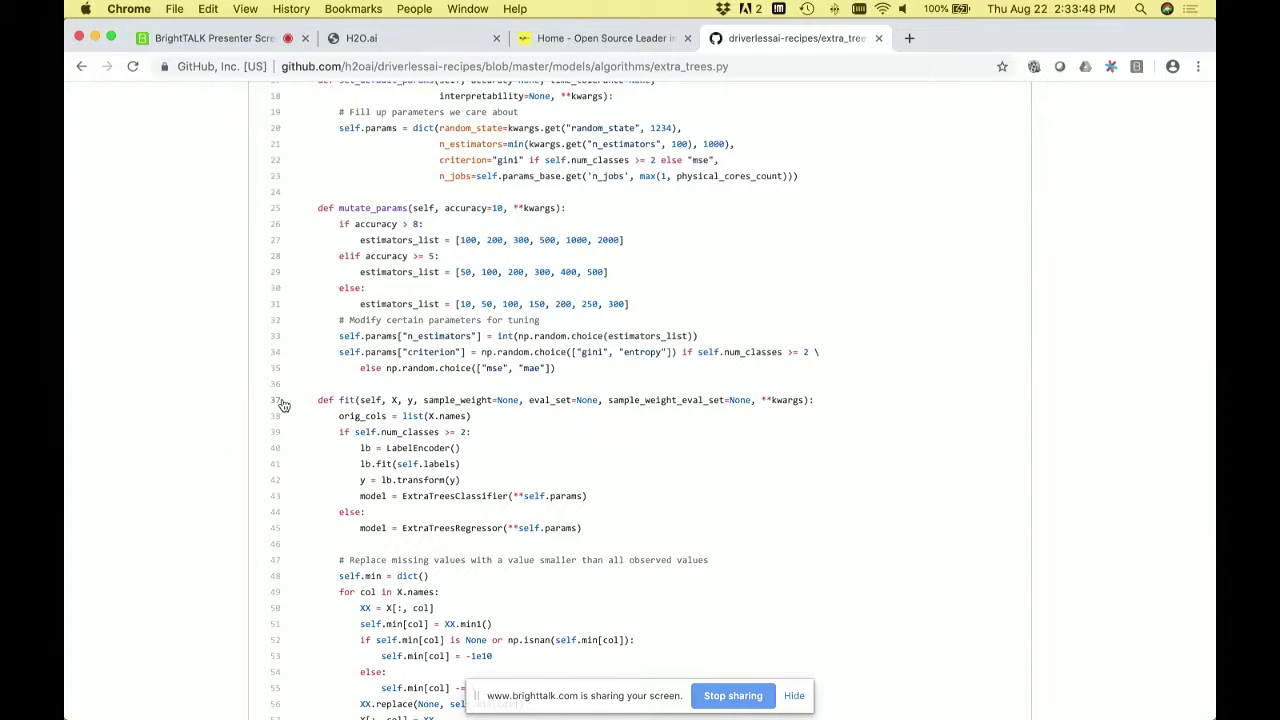
scroll(283, 405, down, 4)
scroll(283, 405, down, 5)
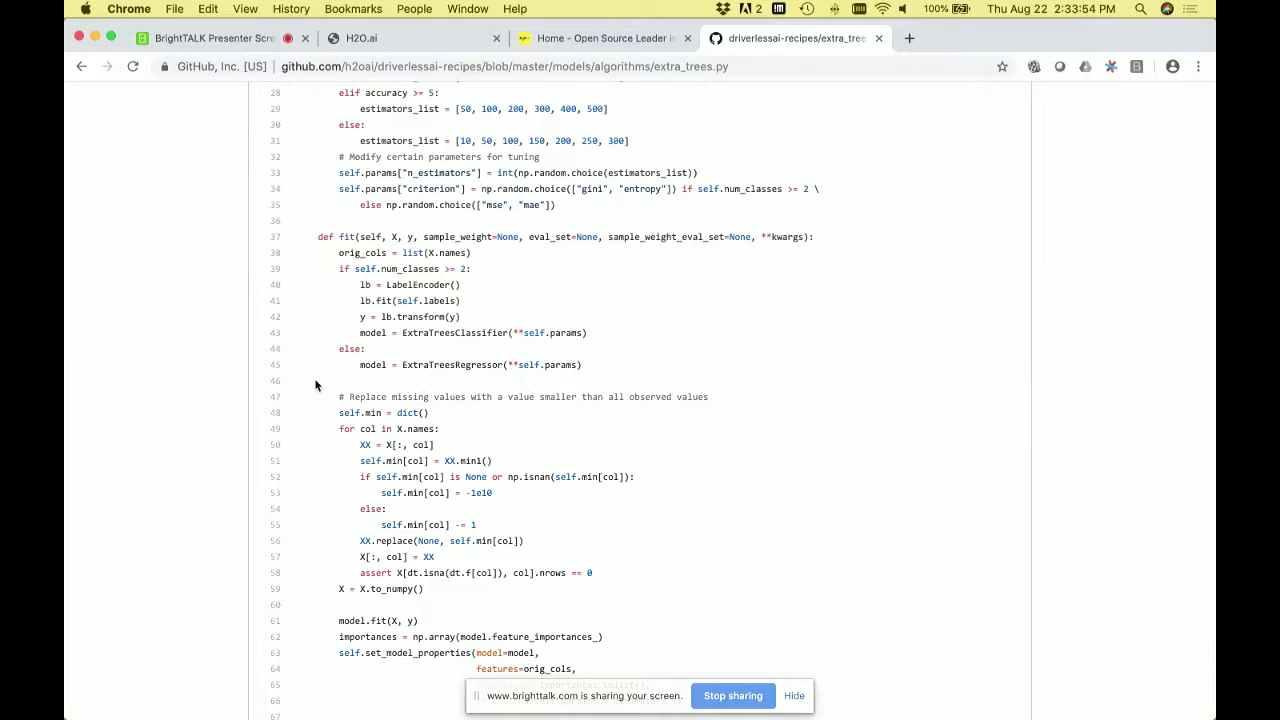
scroll(315, 385, down, 3)
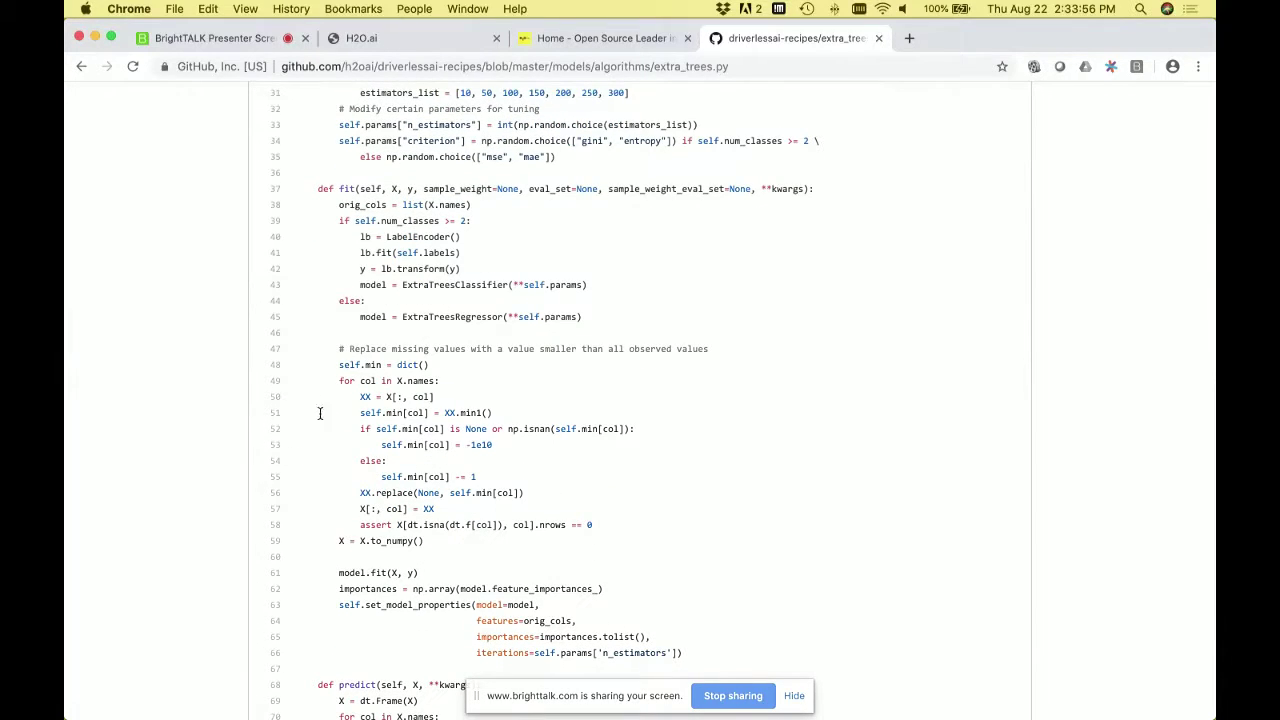
scroll(325, 465, down, 3)
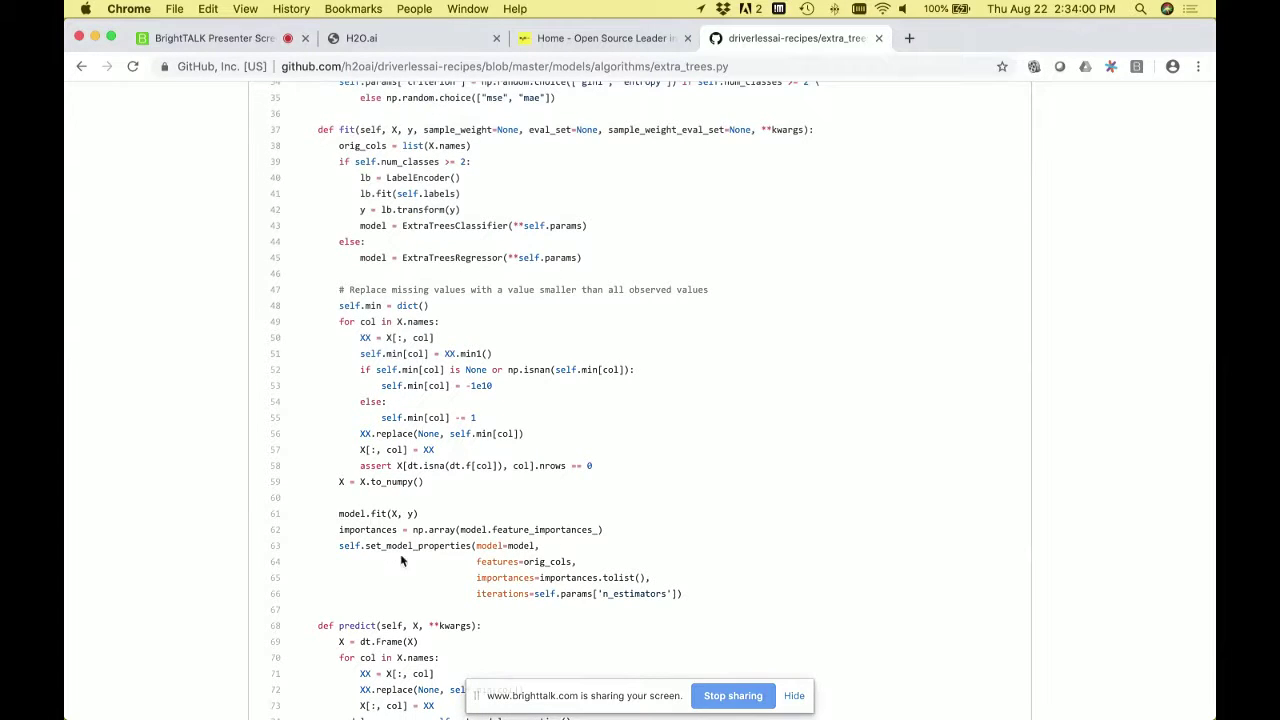
scroll(415, 565, down, 1)
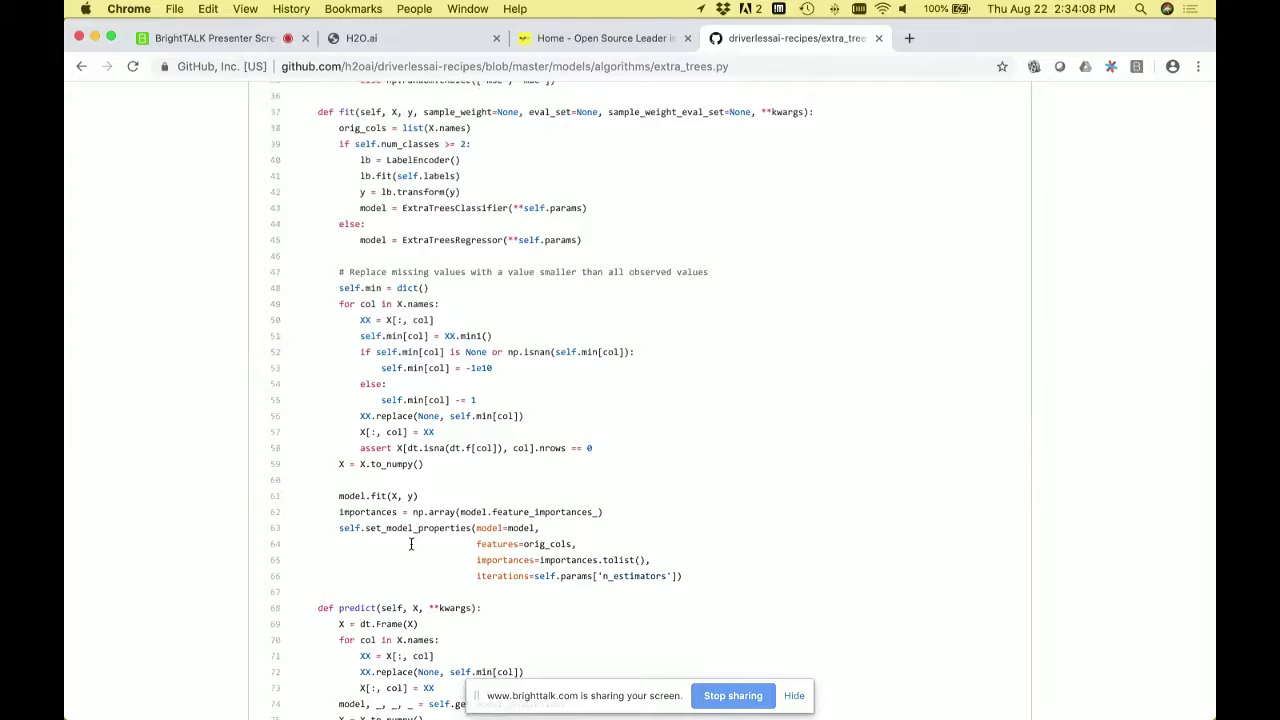
scroll(410, 544, down, 3)
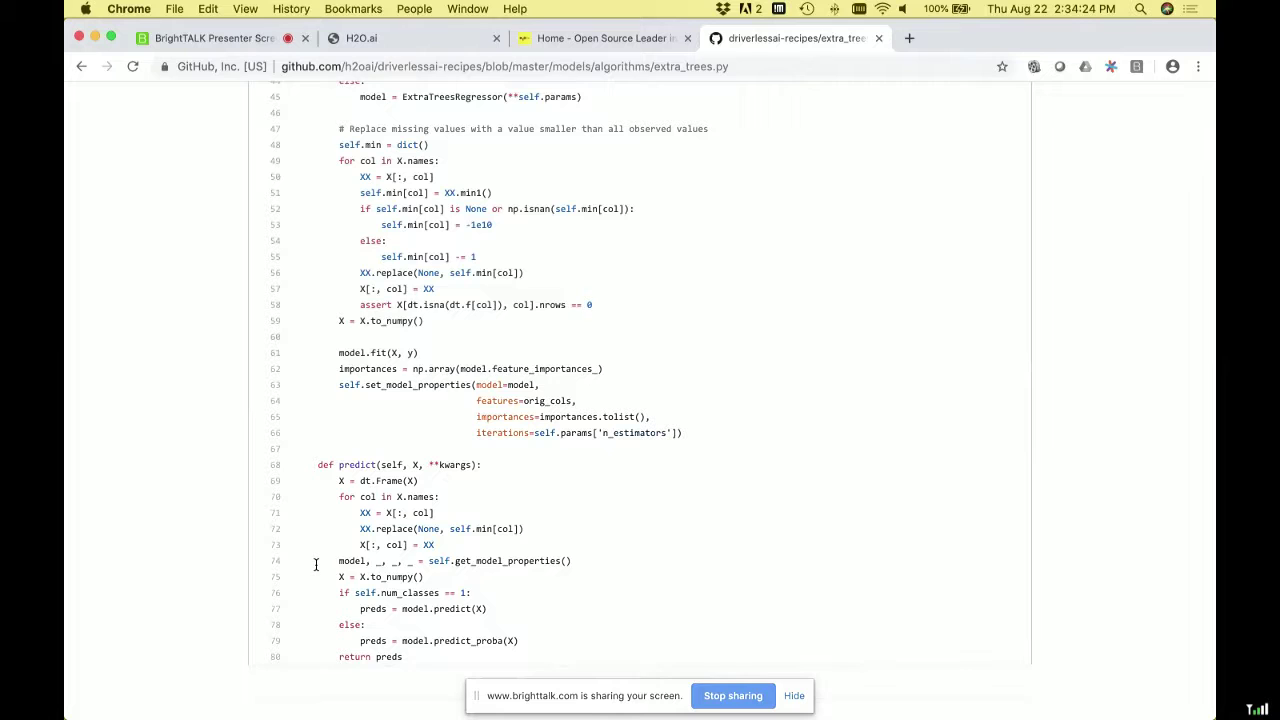
mouse_move(451, 612)
click(82, 67)
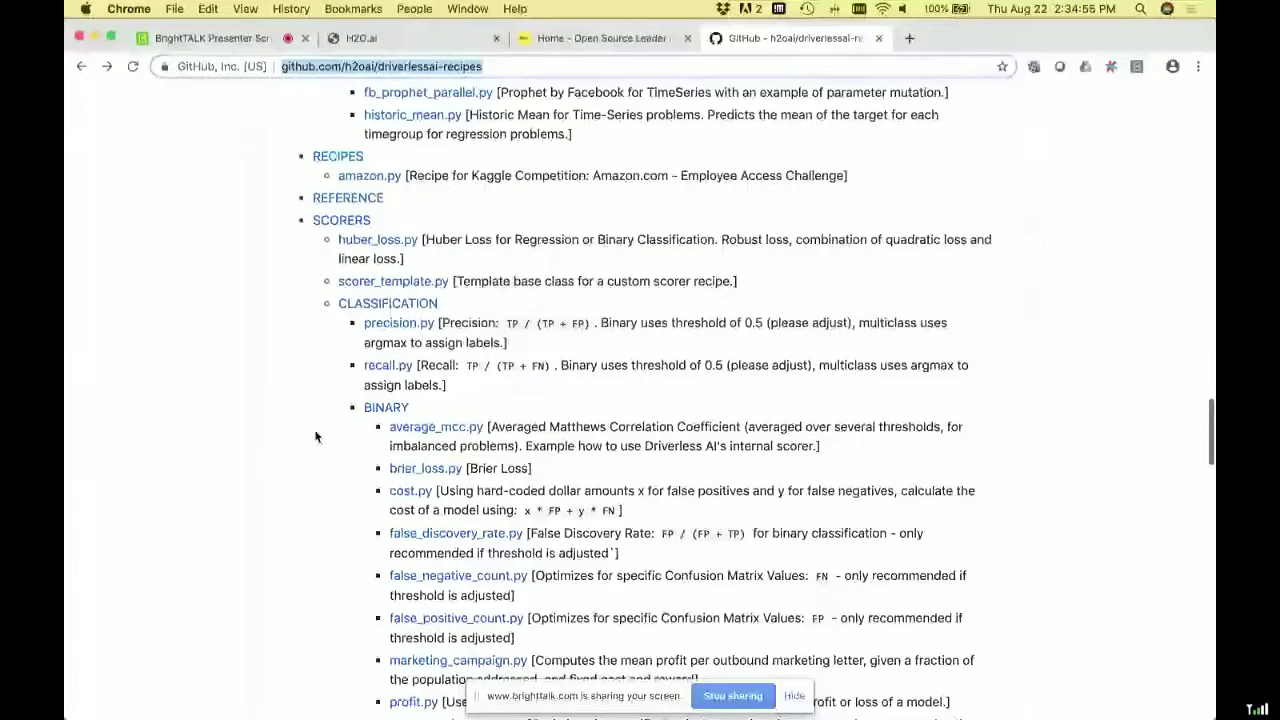
- View the top_decile.py scorer recipe, then go up to the scorers folder listing
scroll(315, 436, down, 5)
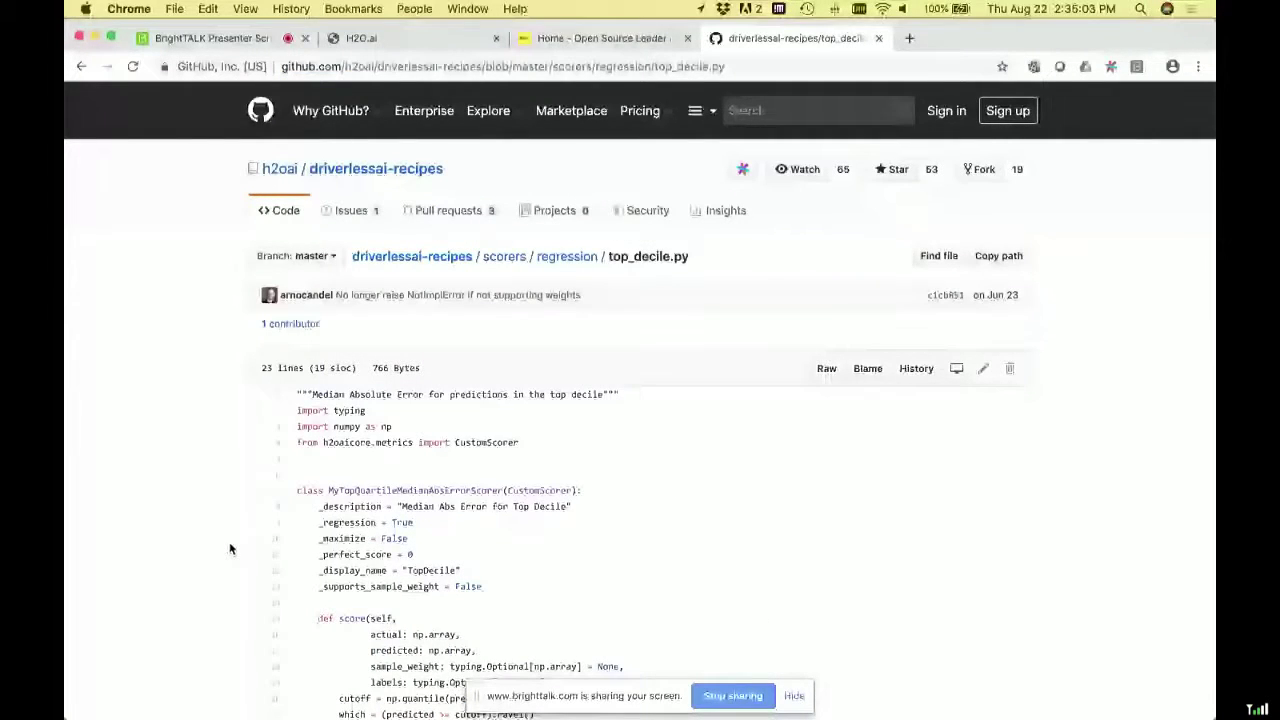
scroll(412, 382, down, 3)
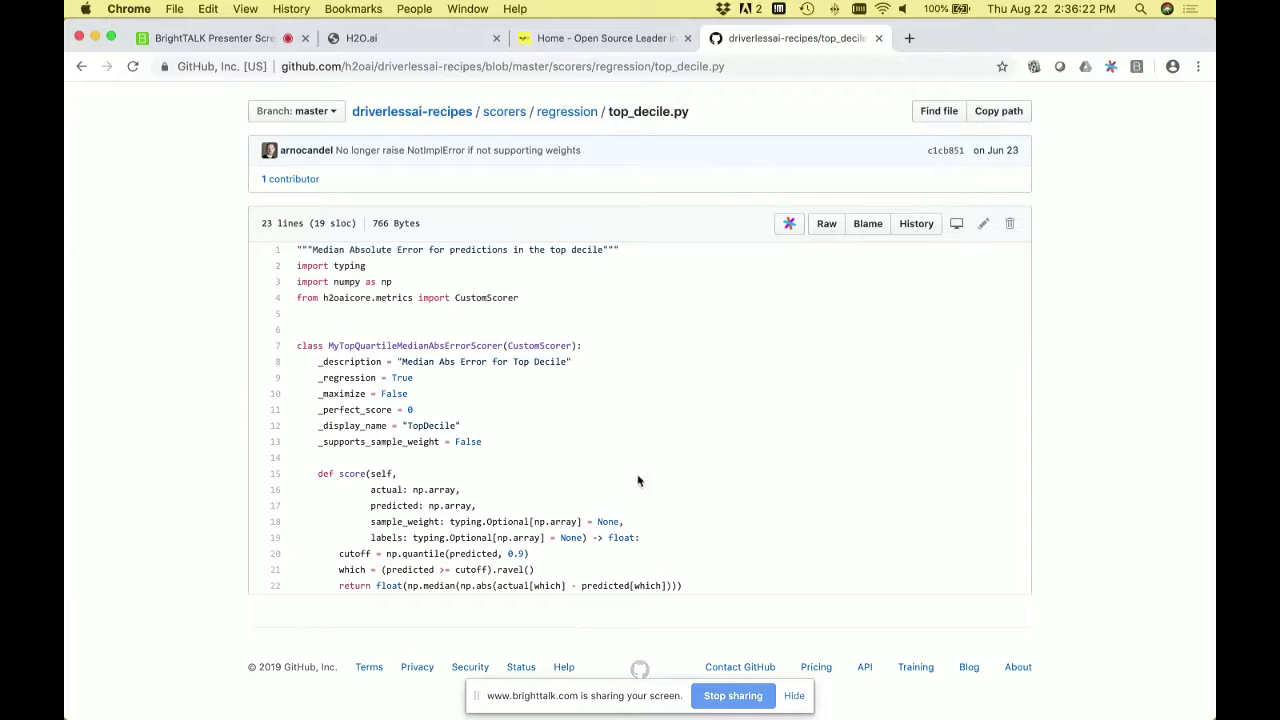
click(504, 114)
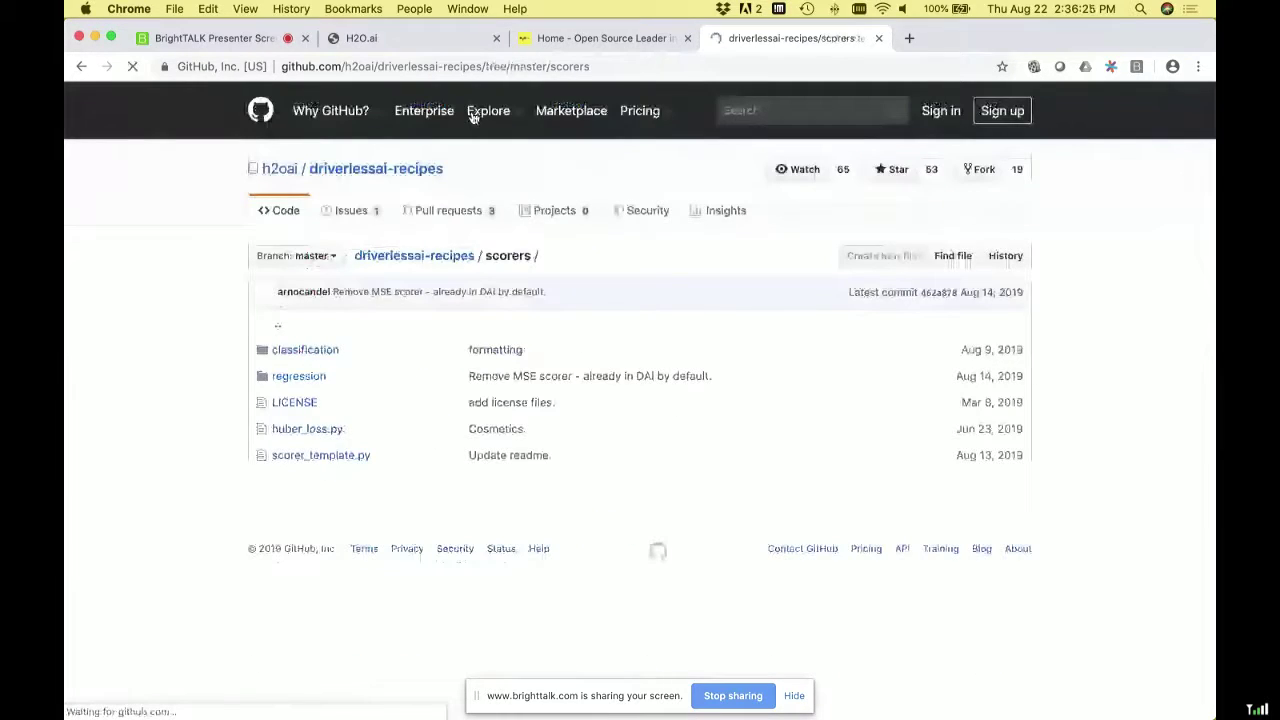
- Open huber_loss.py and read its Huber score function, then go to the H2O.ai tab
click(304, 429)
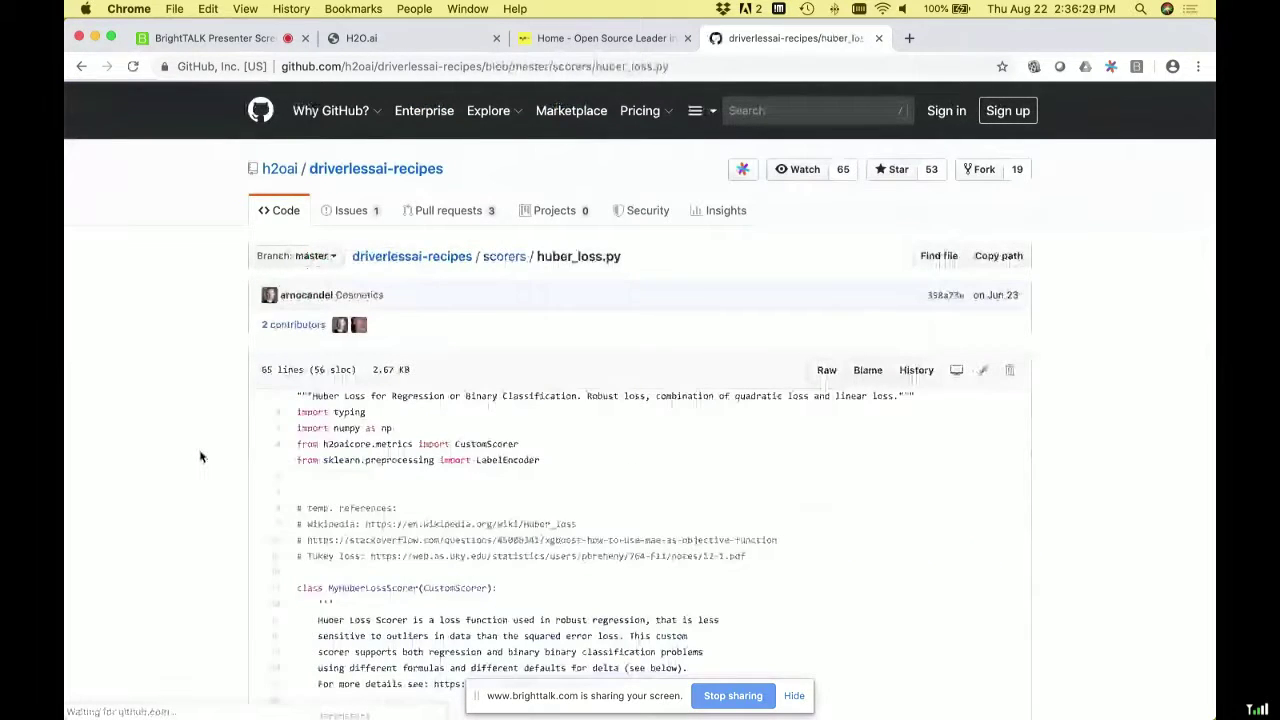
scroll(200, 457, down, 7)
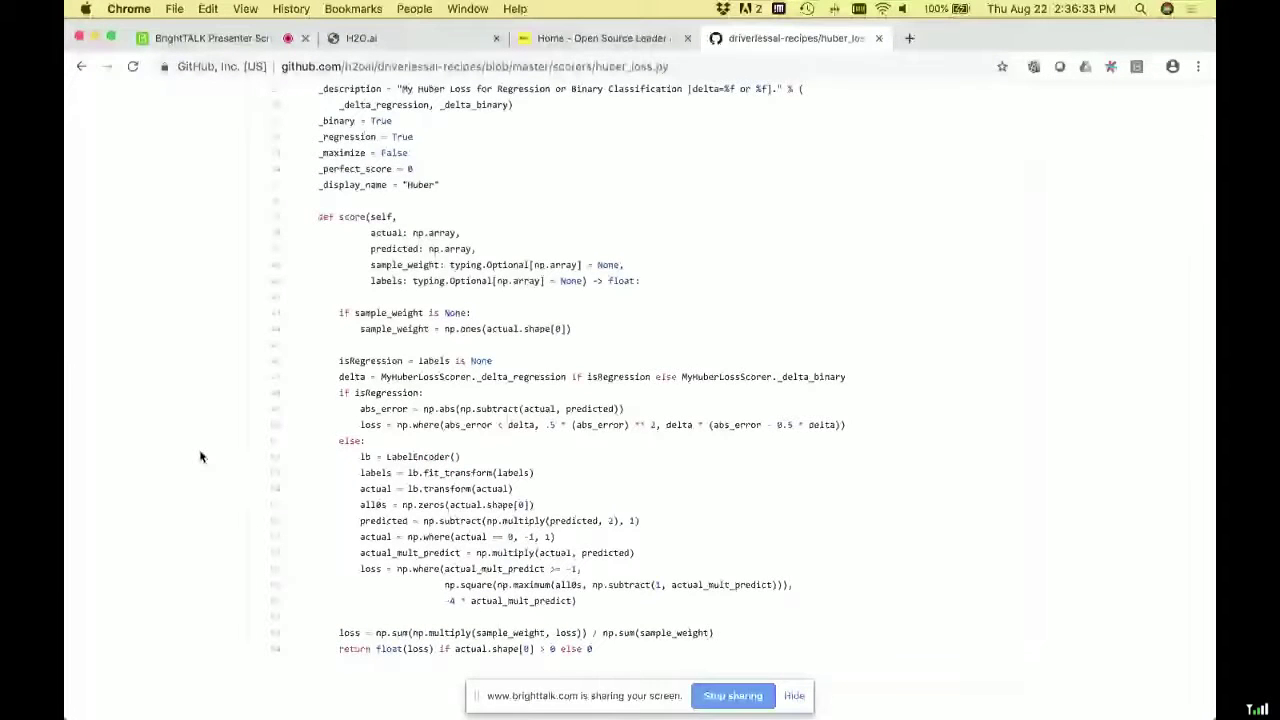
scroll(200, 457, down, 1)
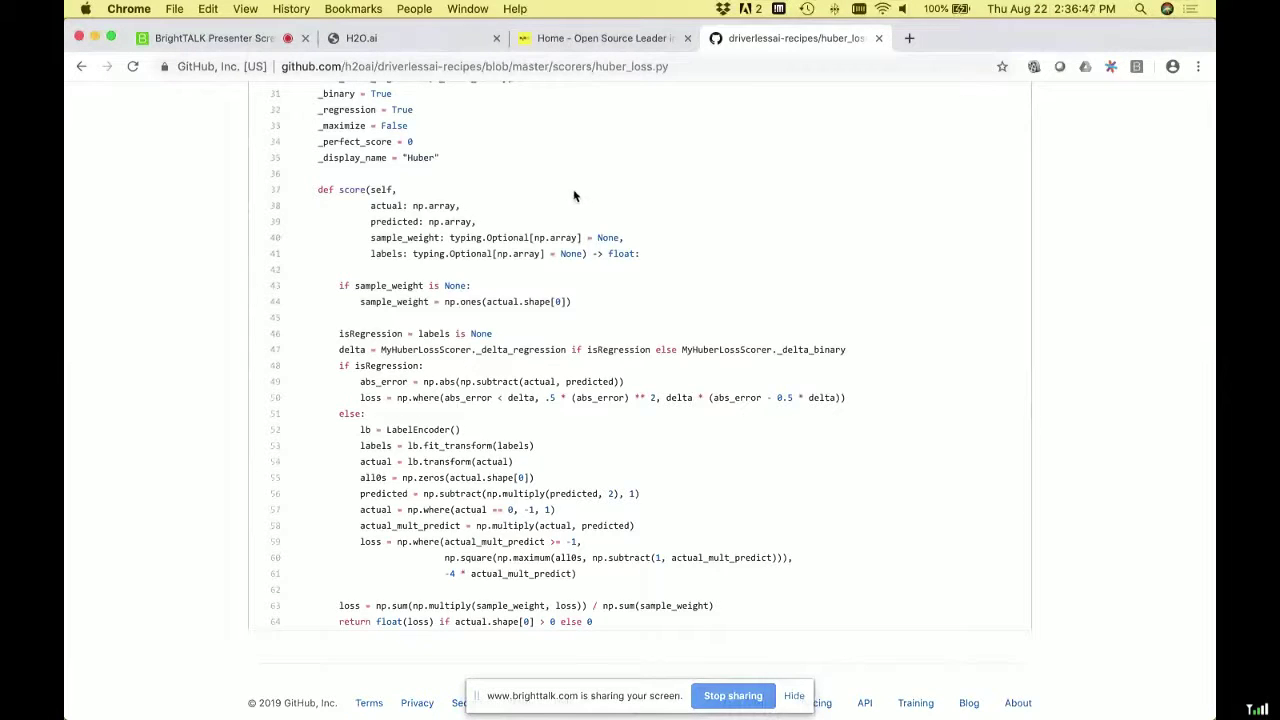
click(584, 42)
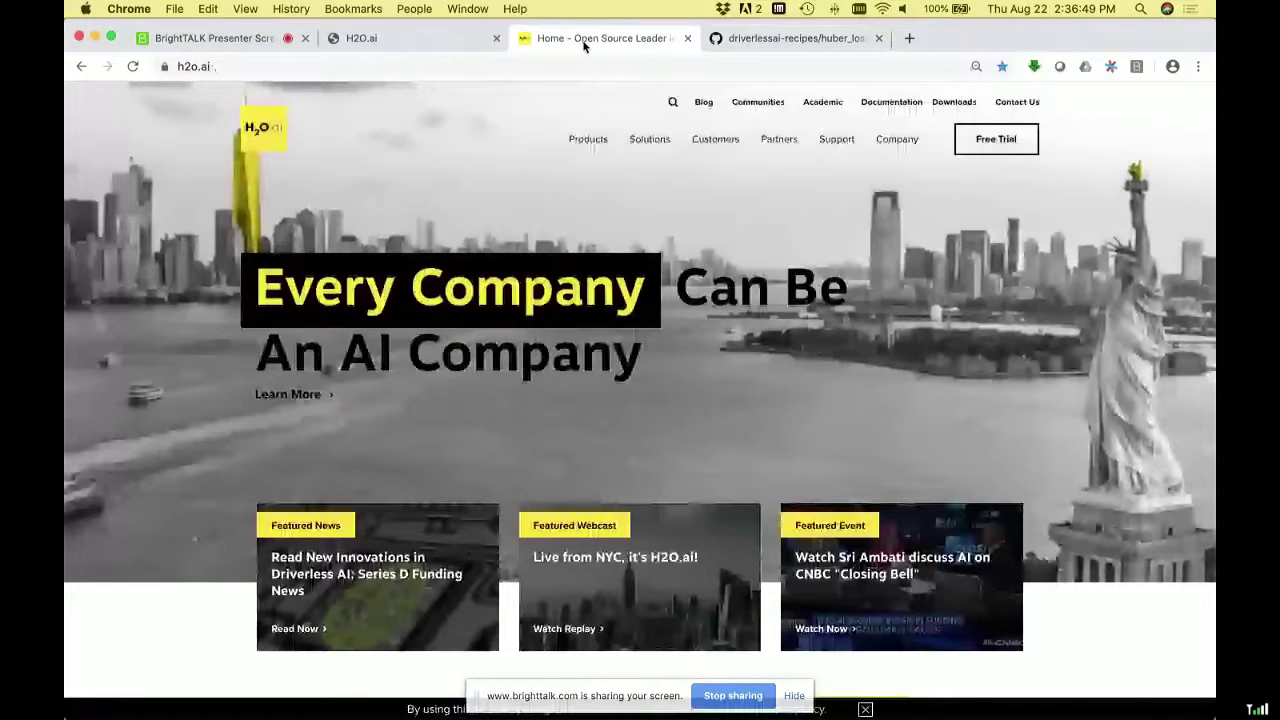
- Start an experiment on CreditCard-train.csv with 'default payment next month' as target column
click(426, 41)
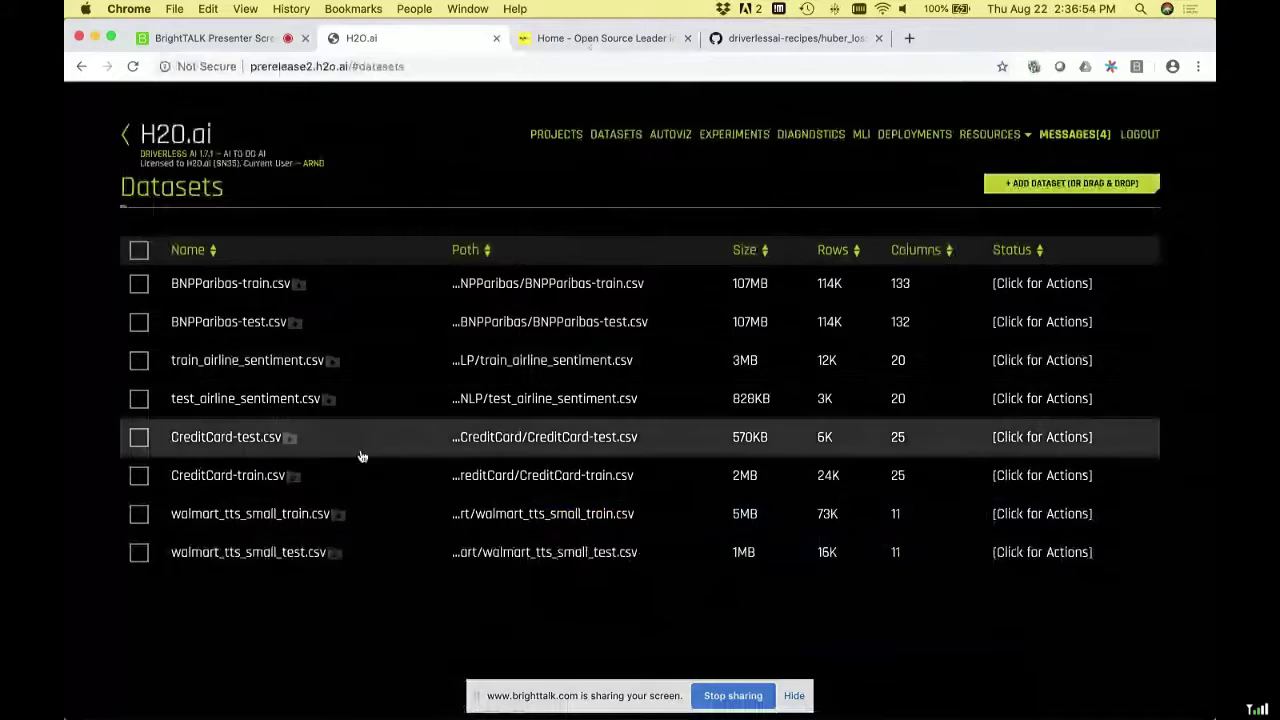
click(347, 472)
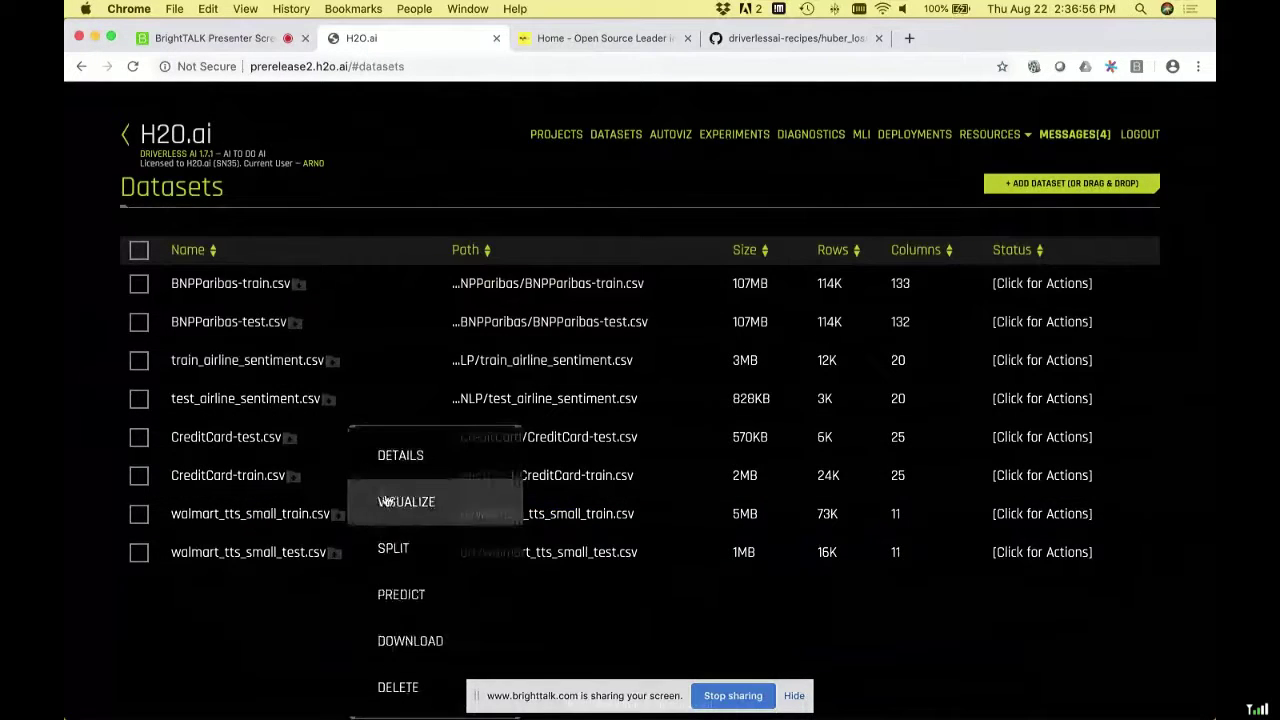
click(384, 594)
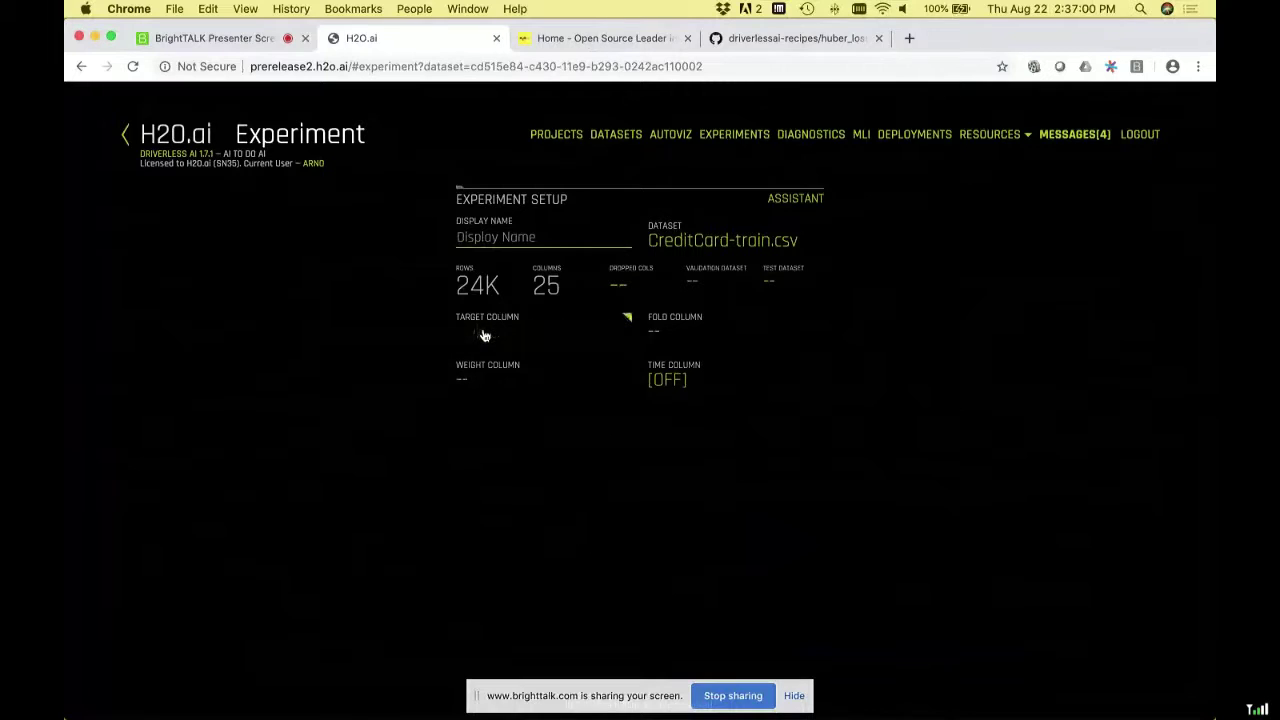
click(483, 334)
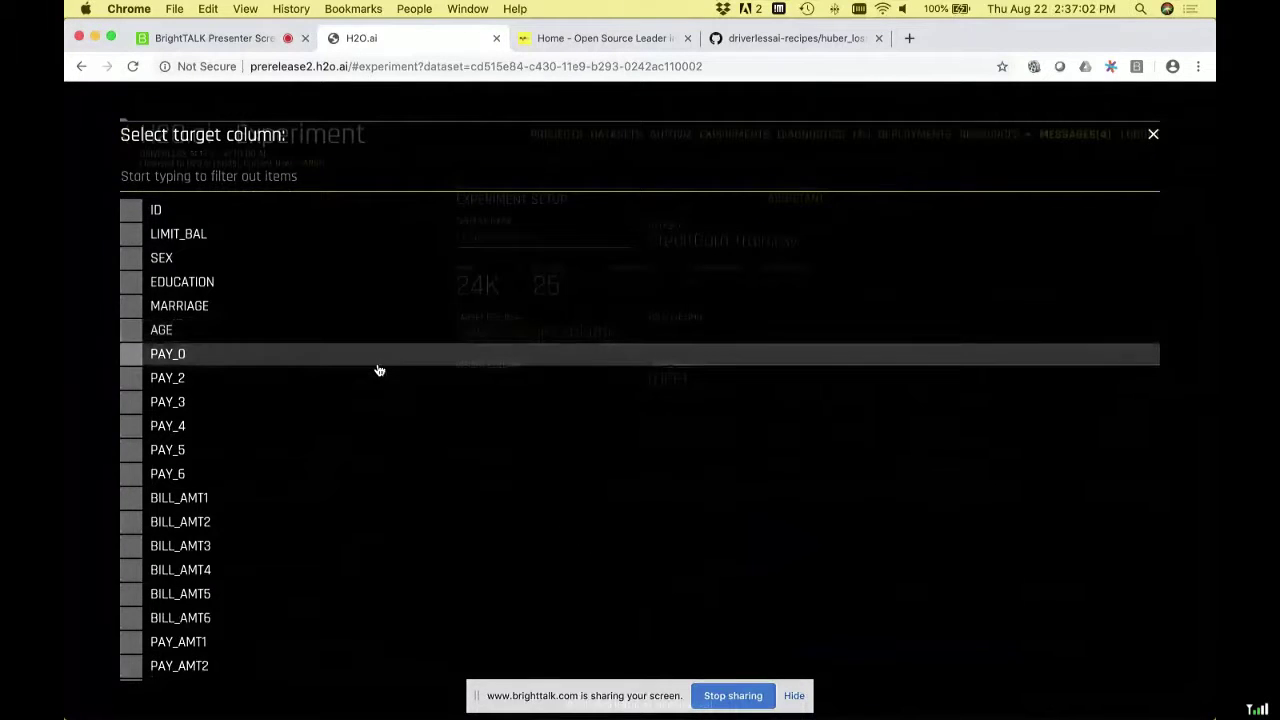
scroll(379, 371, down, 2)
scroll(379, 371, down, 3)
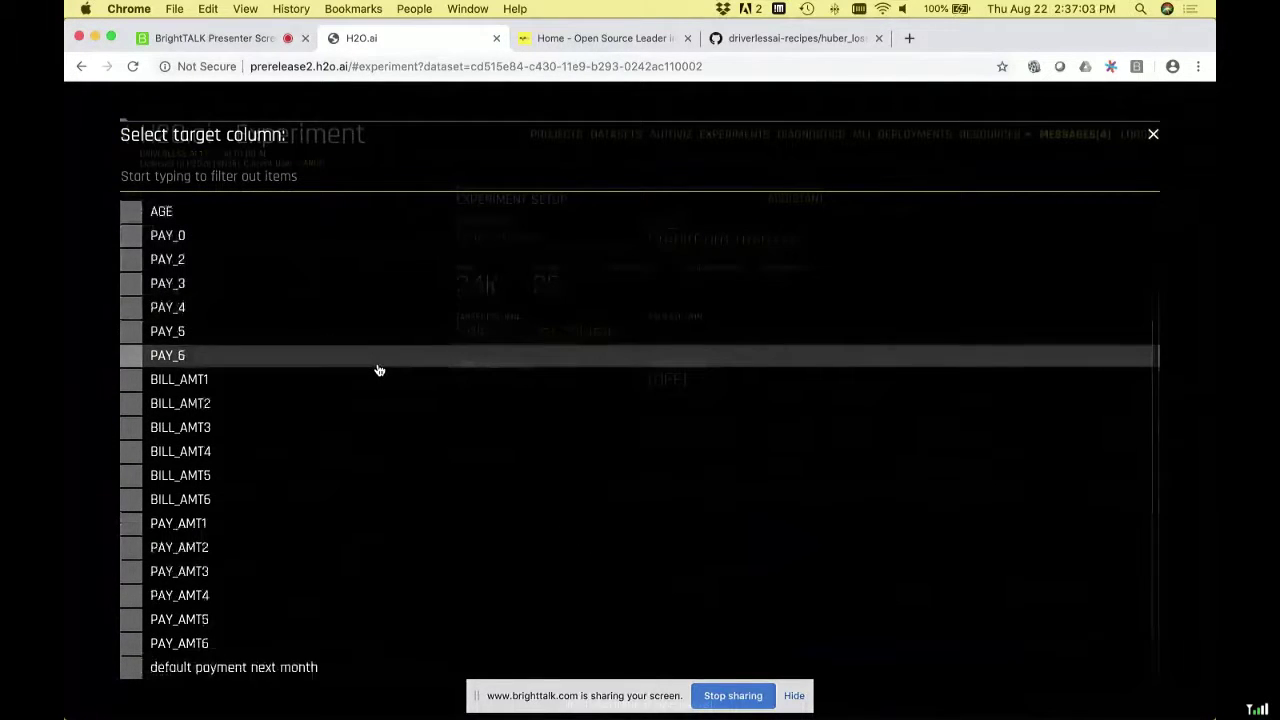
click(218, 676)
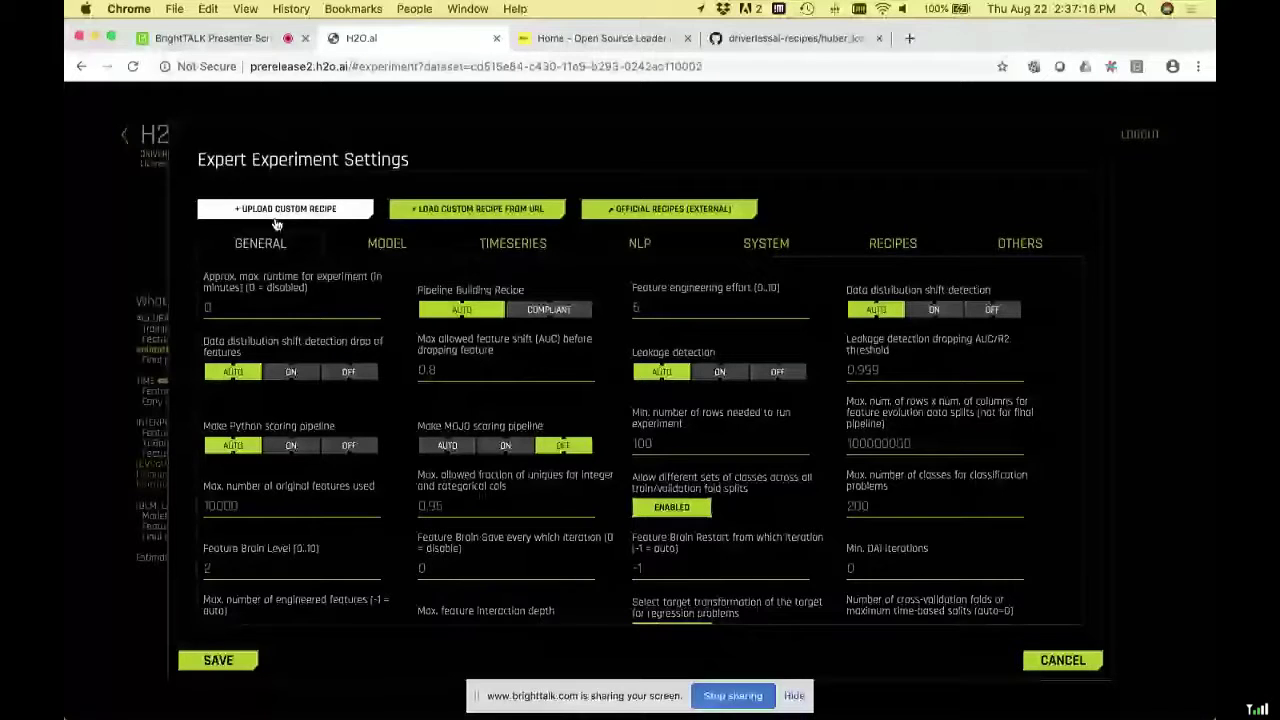
- Review the huber_loss.py code on GitHub and open its Raw file view
click(760, 40)
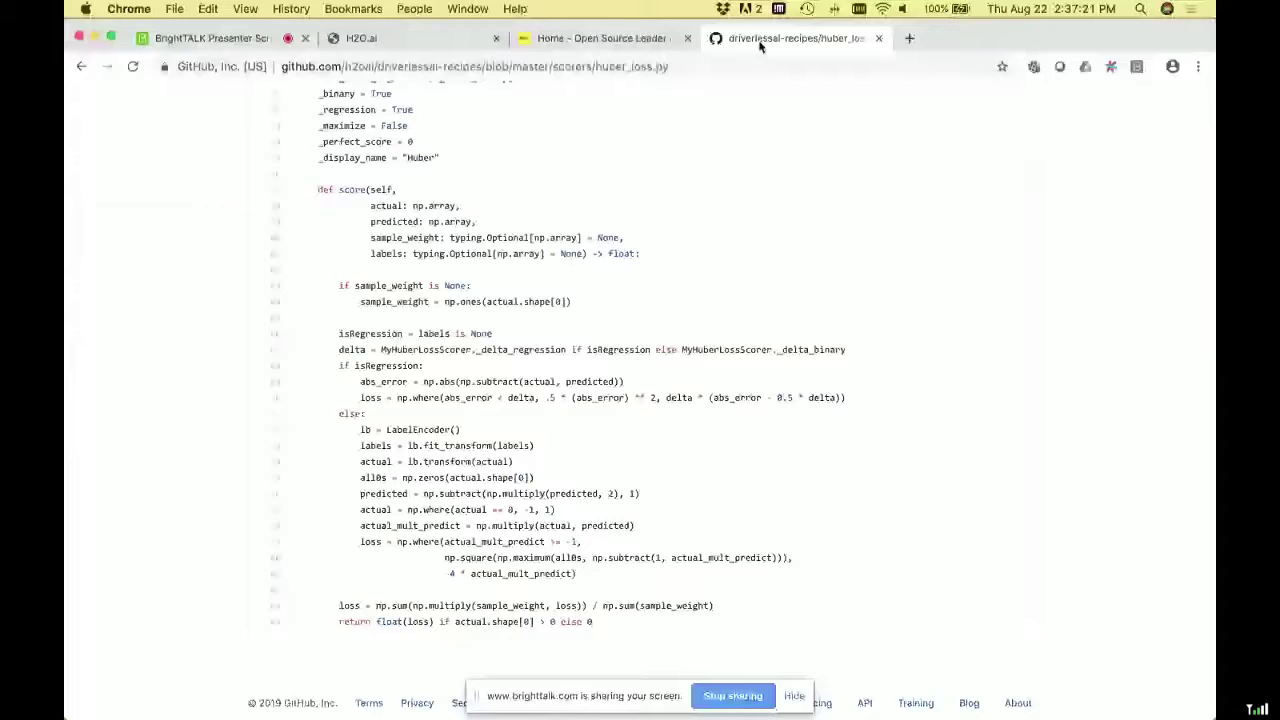
scroll(446, 427, up, 8)
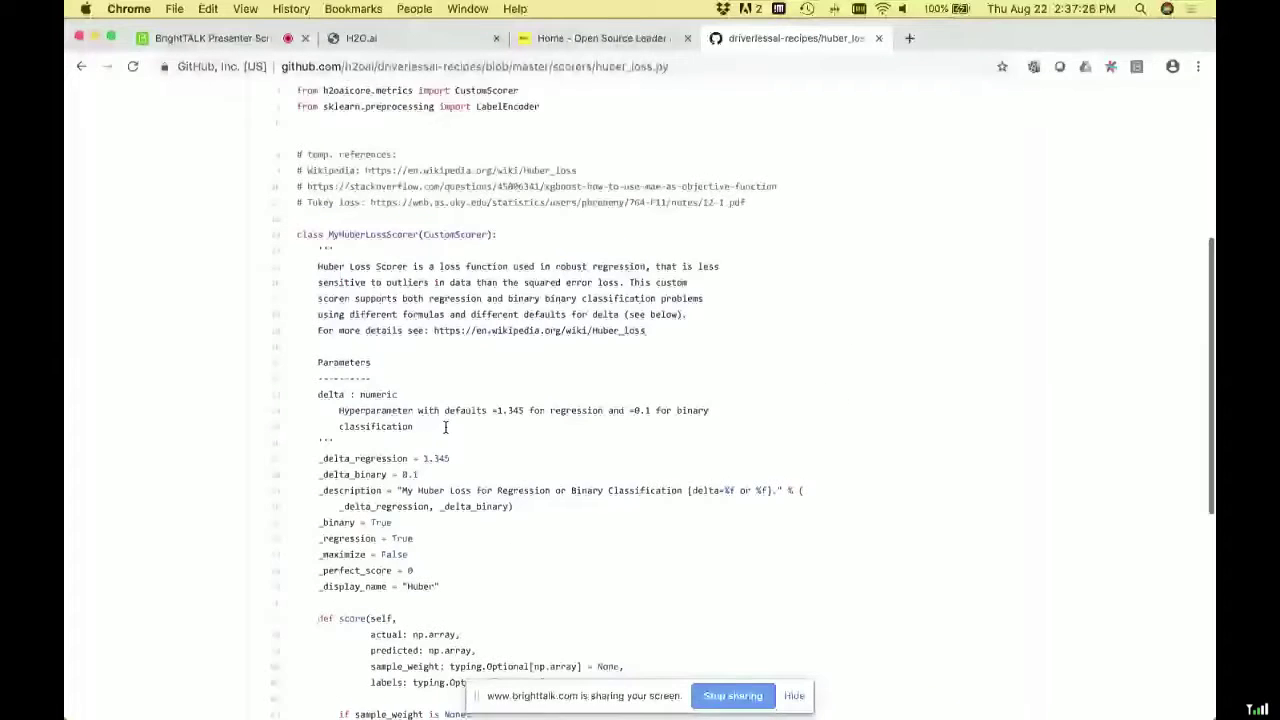
scroll(446, 427, down, 1)
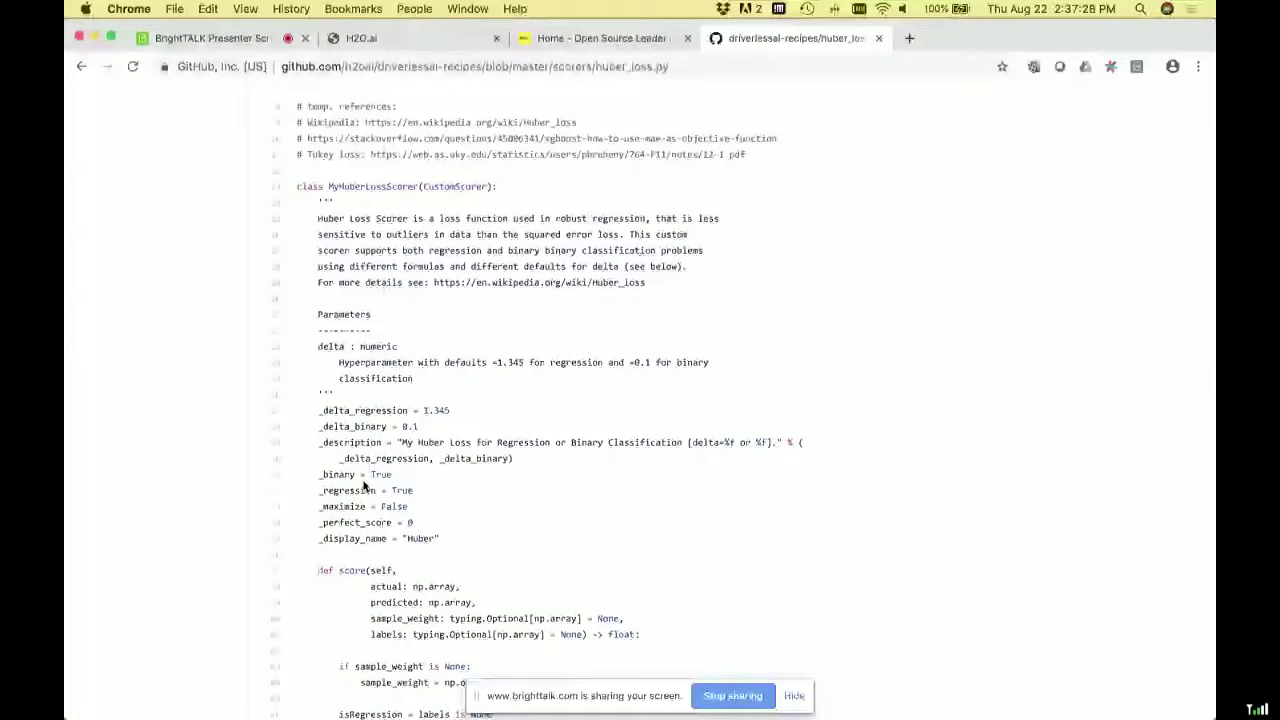
scroll(600, 420, up, 8)
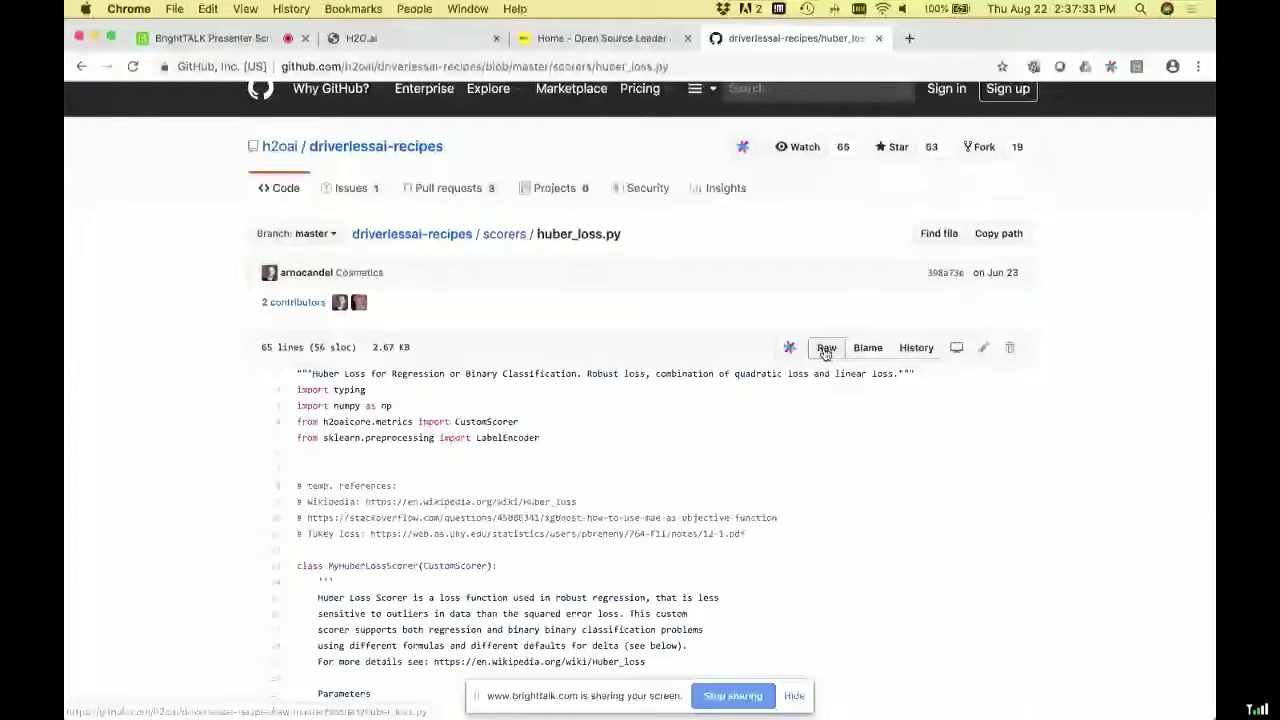
click(826, 350)
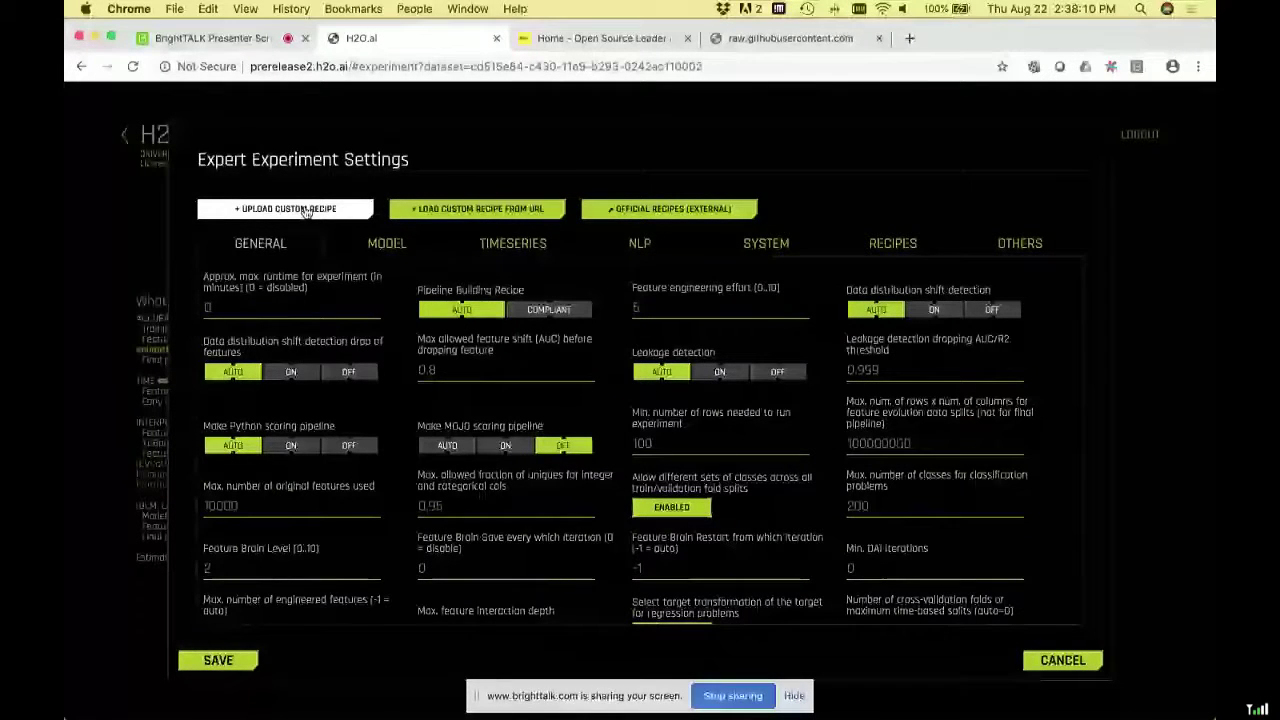
- Upload huber_loss.py from driverlessai-recipes/scorers as a custom recipe
click(306, 212)
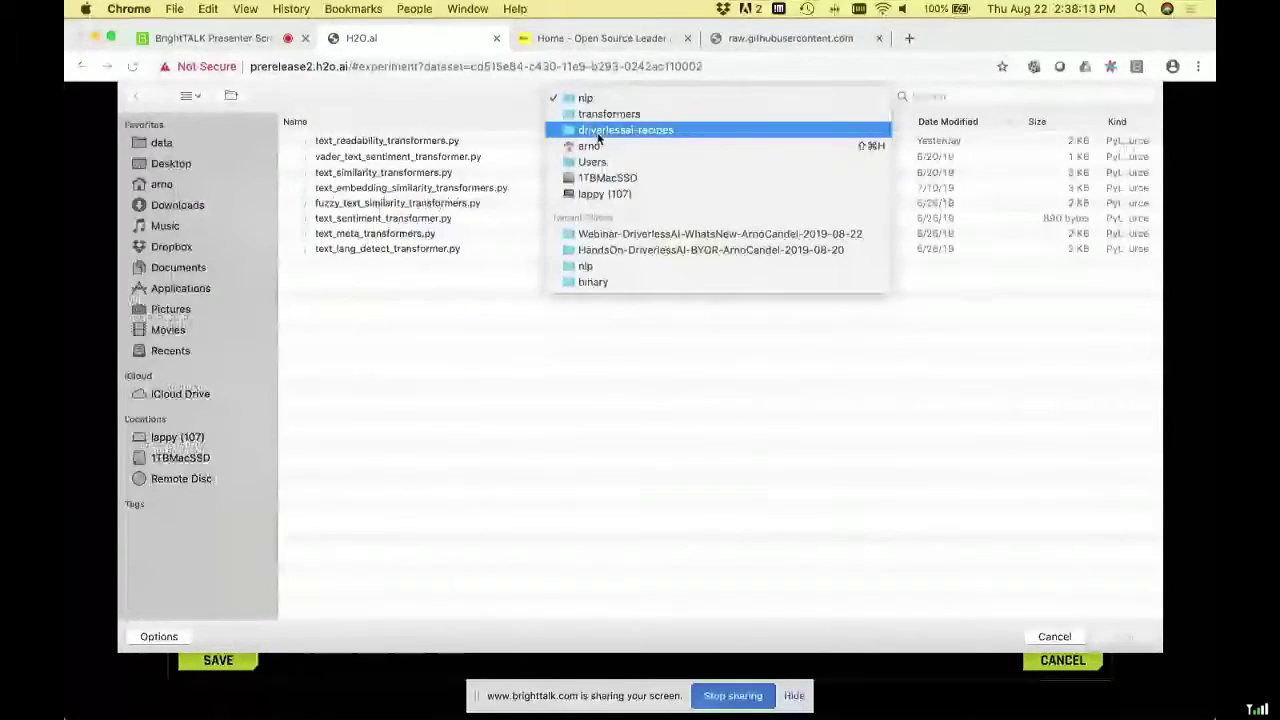
click(600, 134)
double_click(335, 172)
double_click(345, 186)
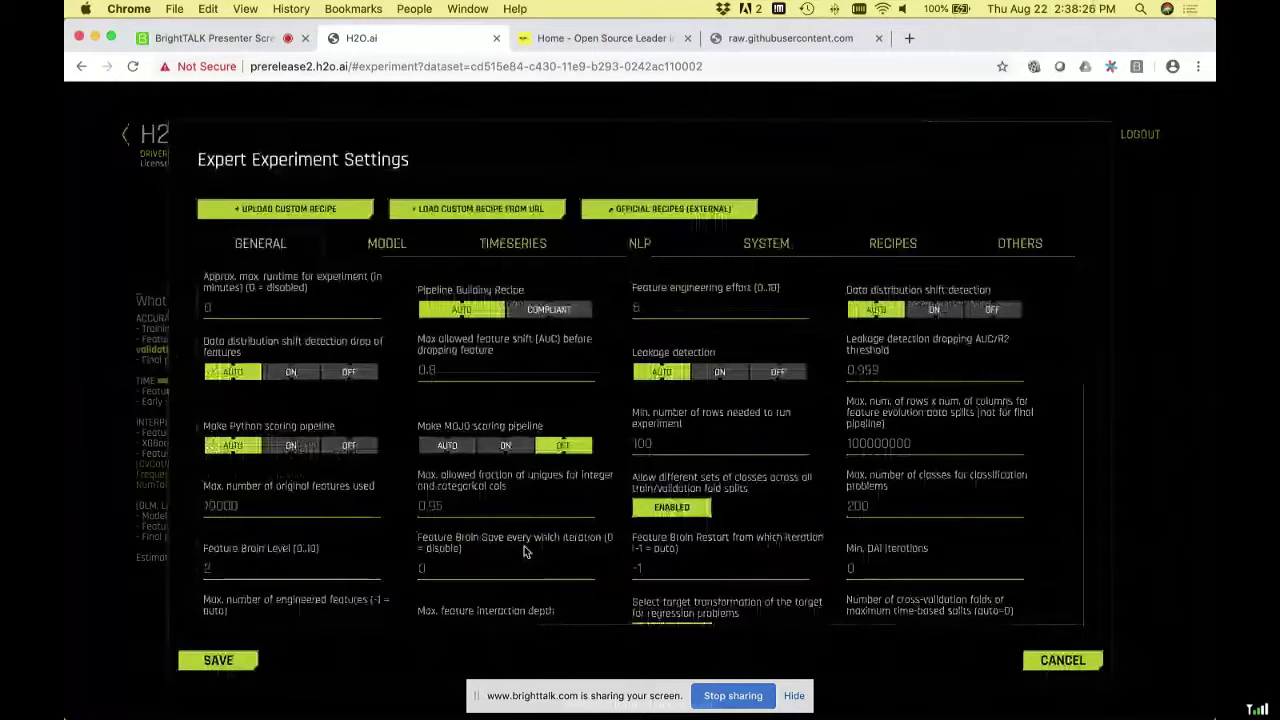
- Set the experiment scorer to HUBER and reopen Expert Experiment Settings
click(228, 661)
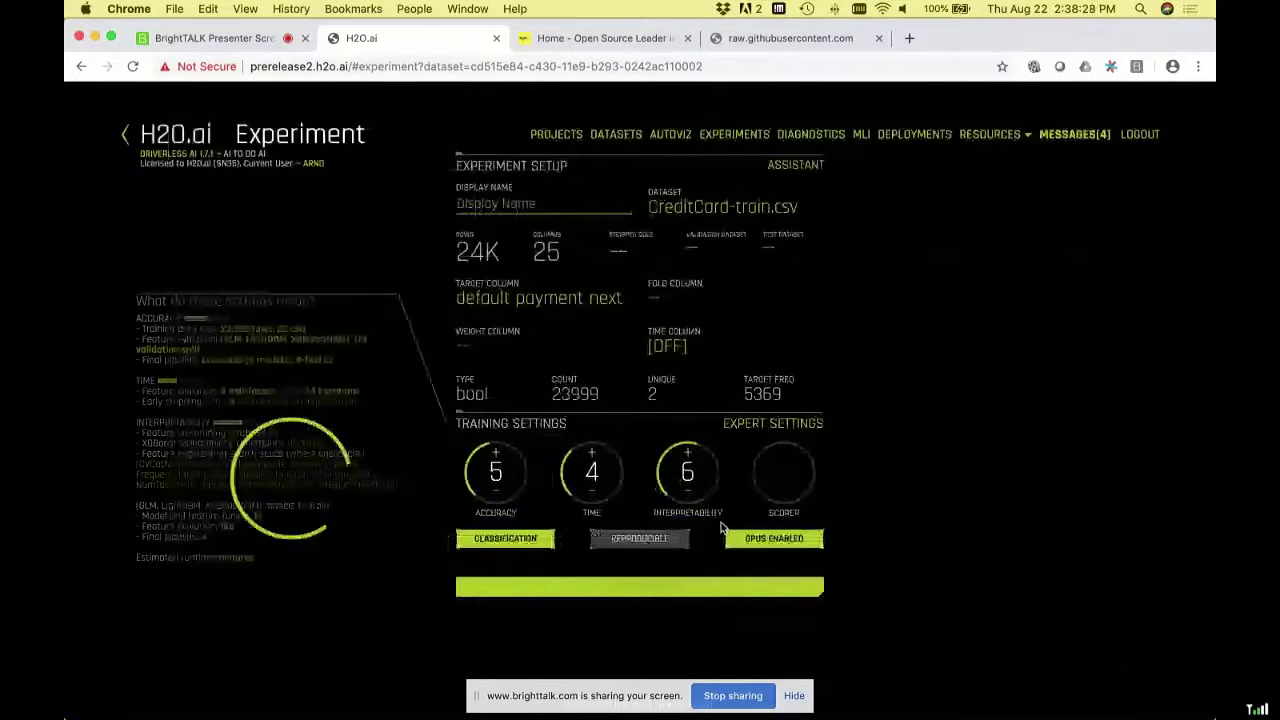
click(783, 473)
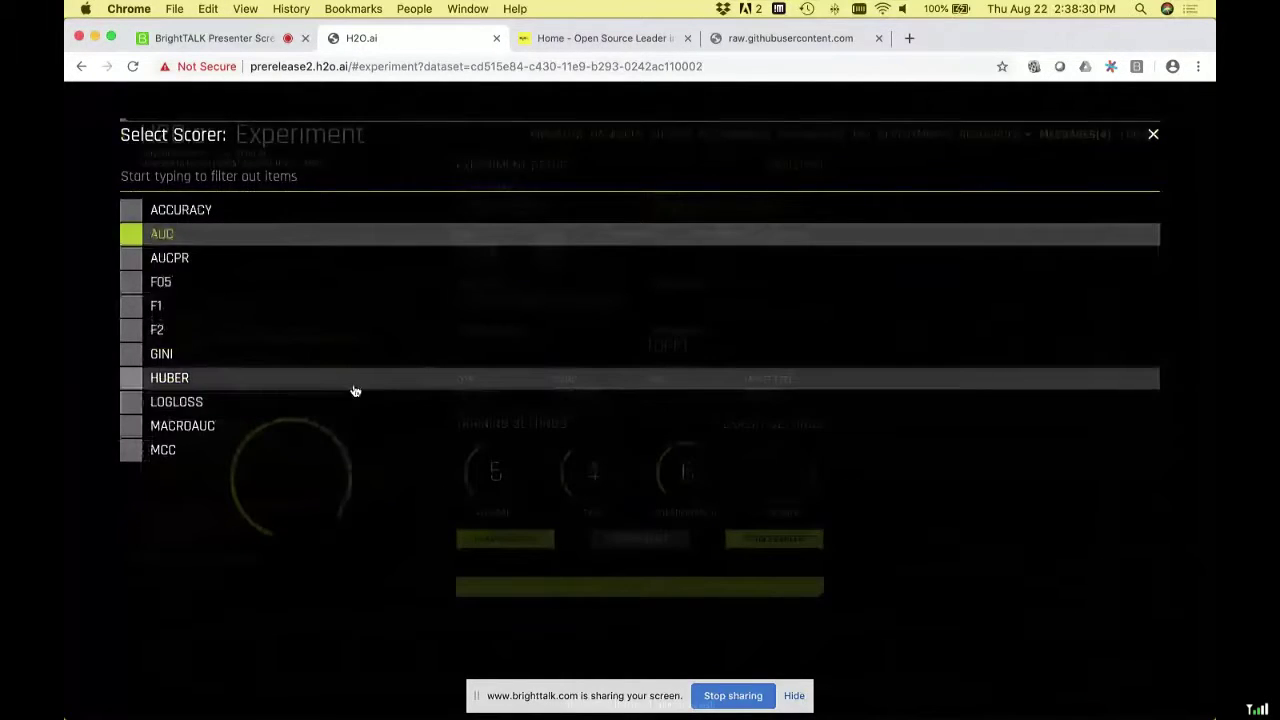
click(354, 390)
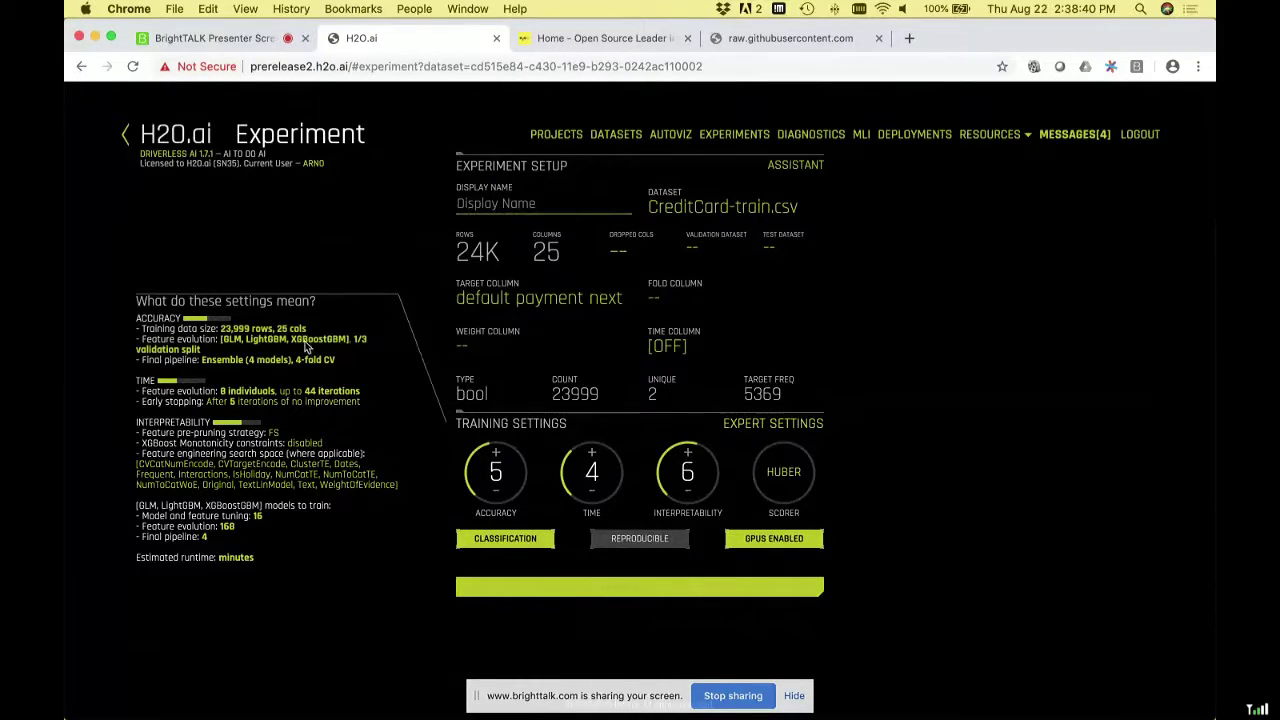
click(749, 426)
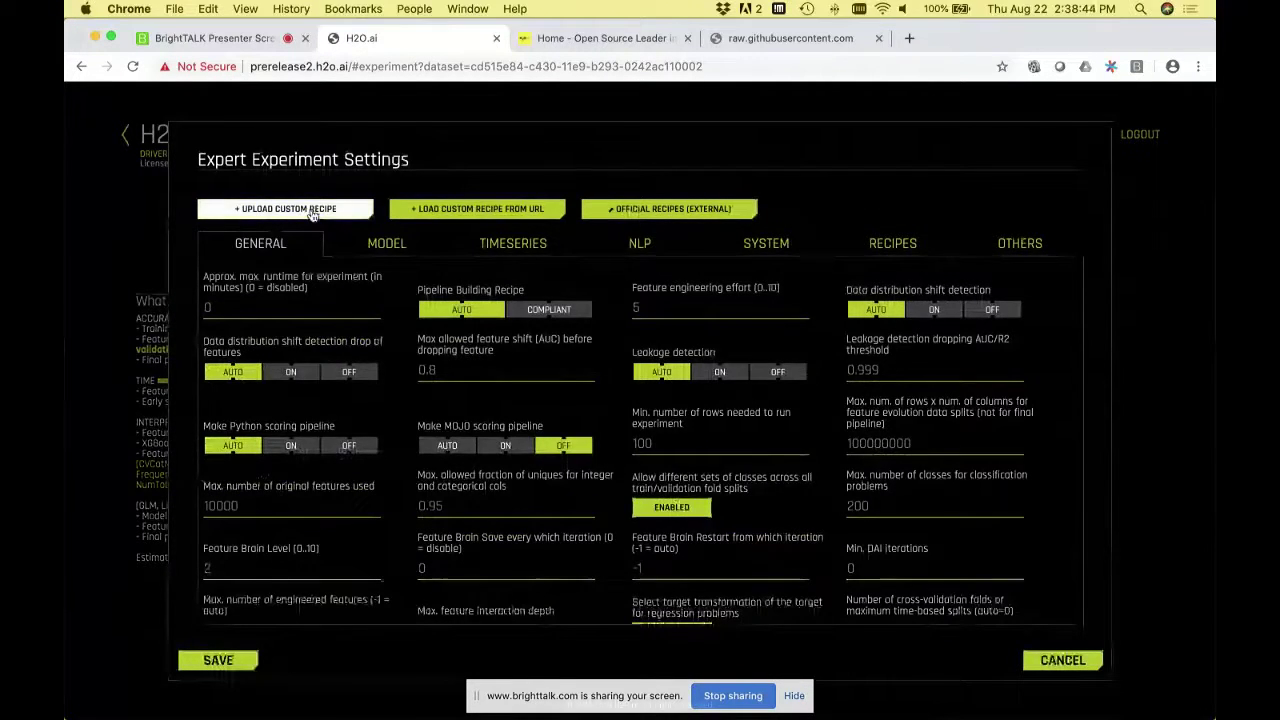
- Upload h2o-3_models.py from driverlessai-recipes/models/algorithms as a custom recipe
click(312, 211)
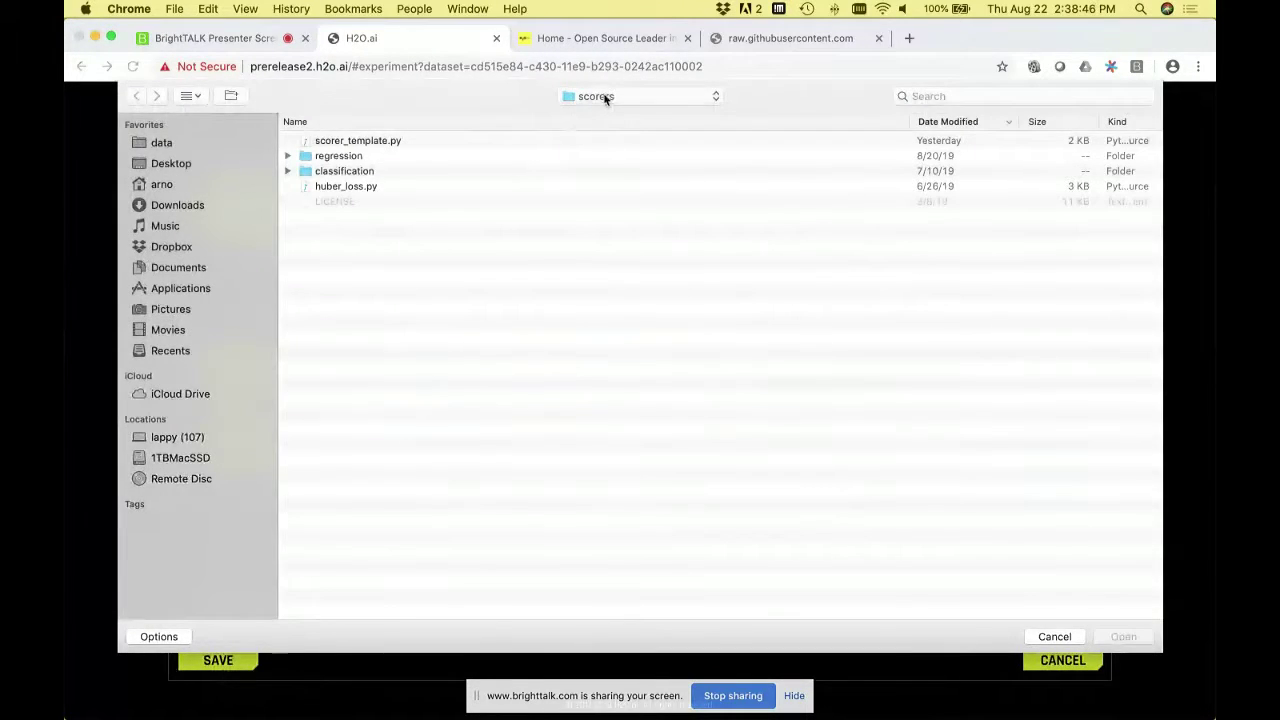
click(603, 97)
click(594, 116)
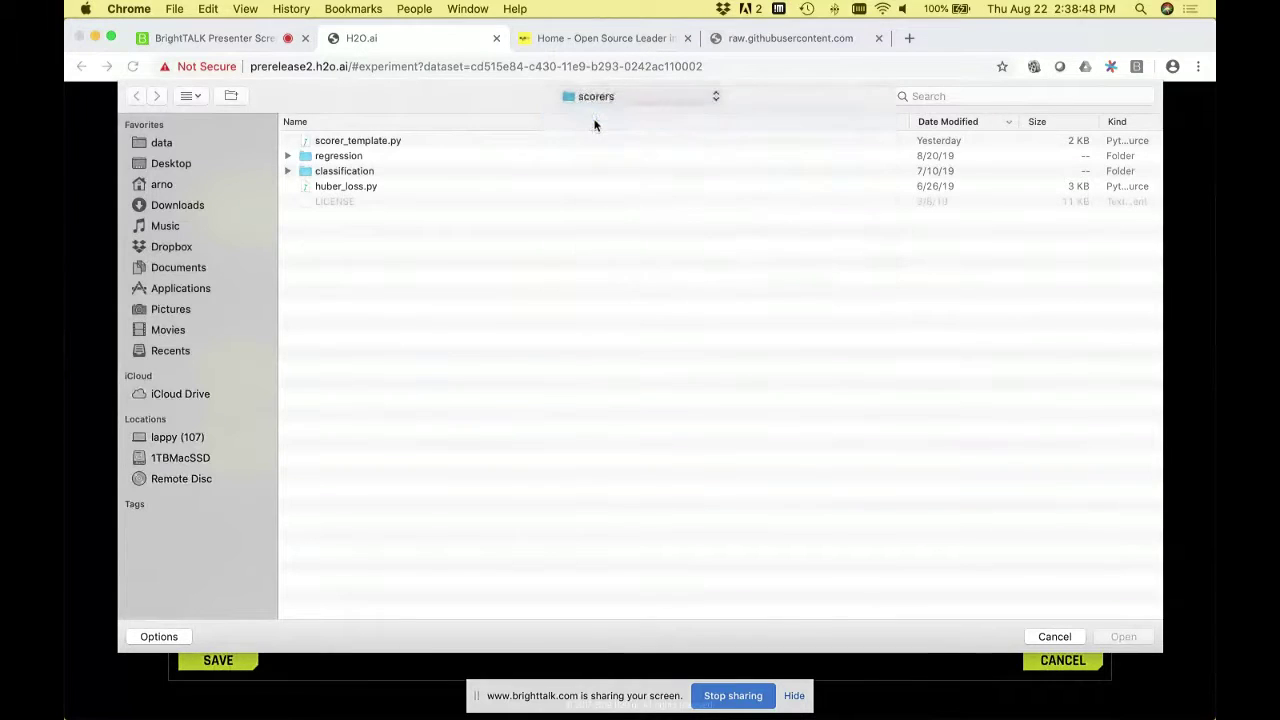
click(332, 186)
double_click(332, 186)
click(338, 141)
double_click(338, 141)
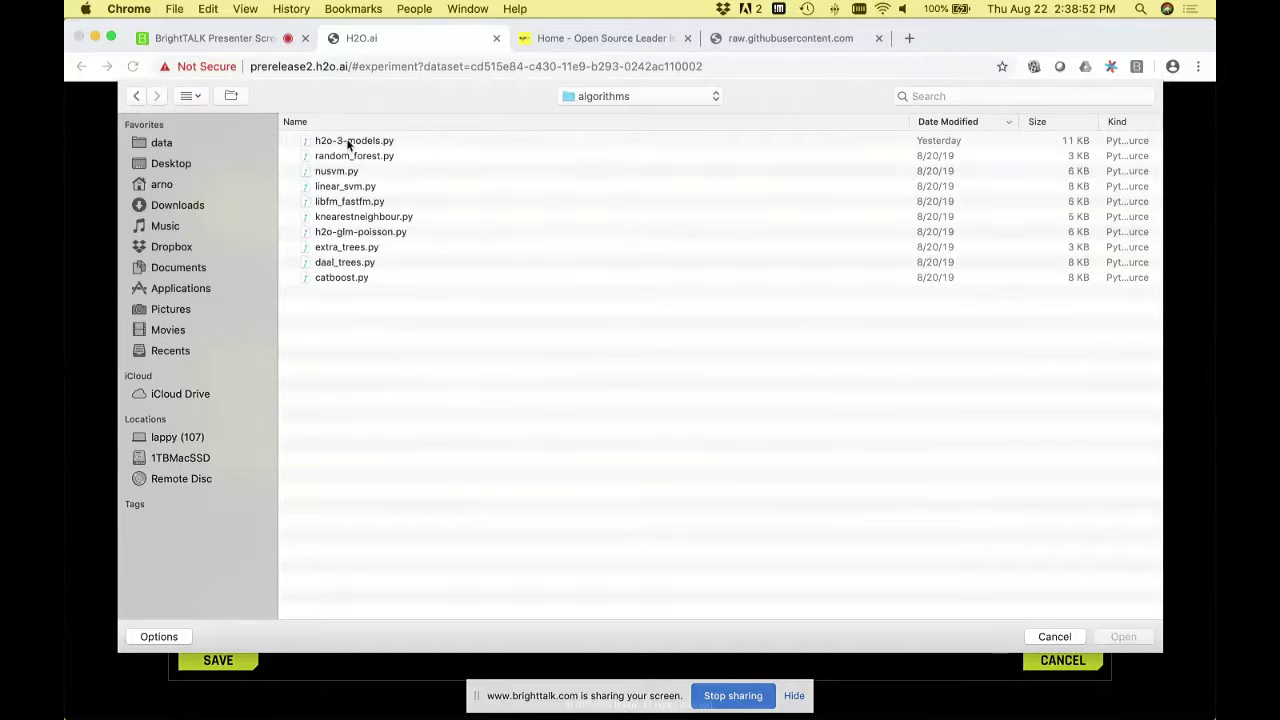
double_click(343, 141)
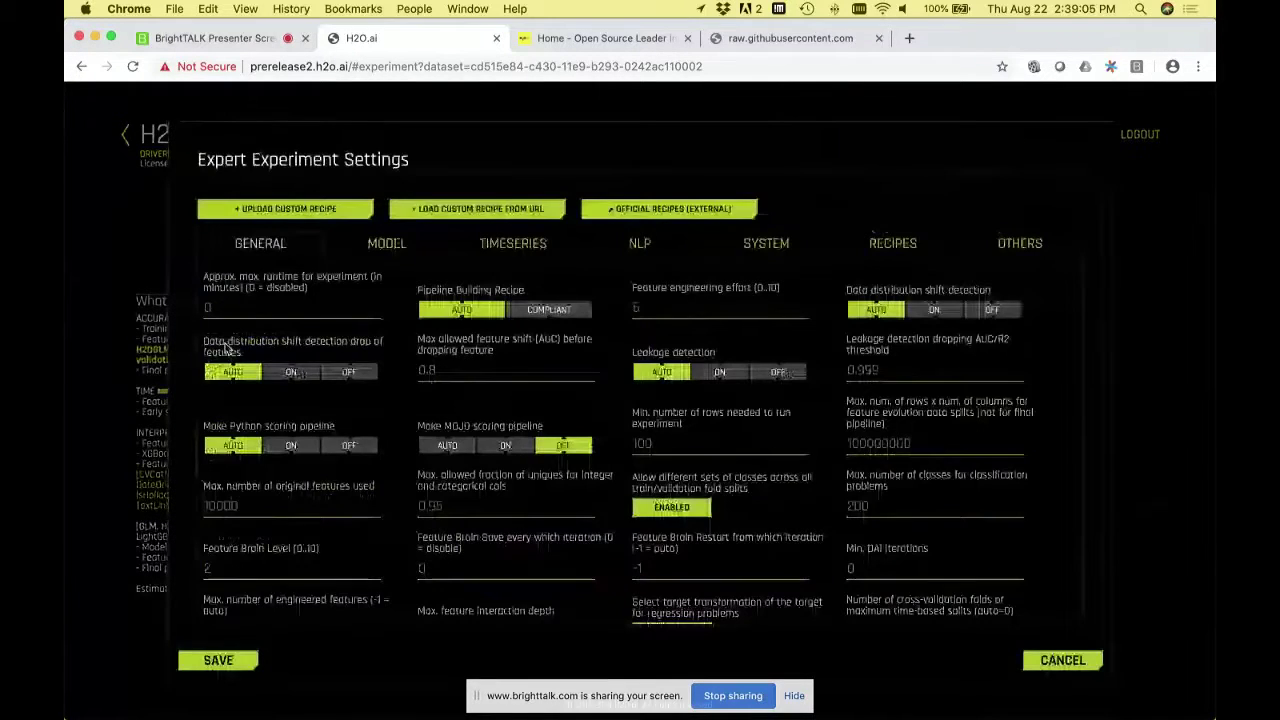
- Save the expert settings so H2OAutoML, H2OGBM and H2ORF join, then reopen them
click(219, 664)
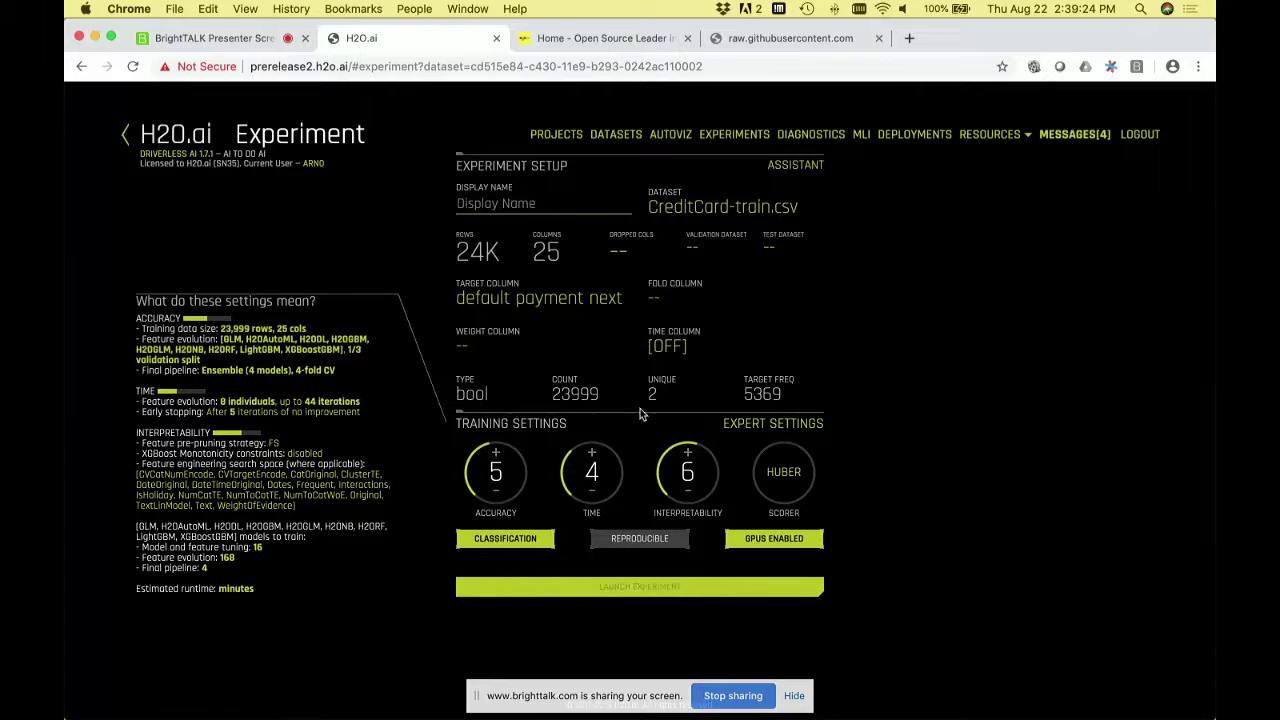
click(742, 424)
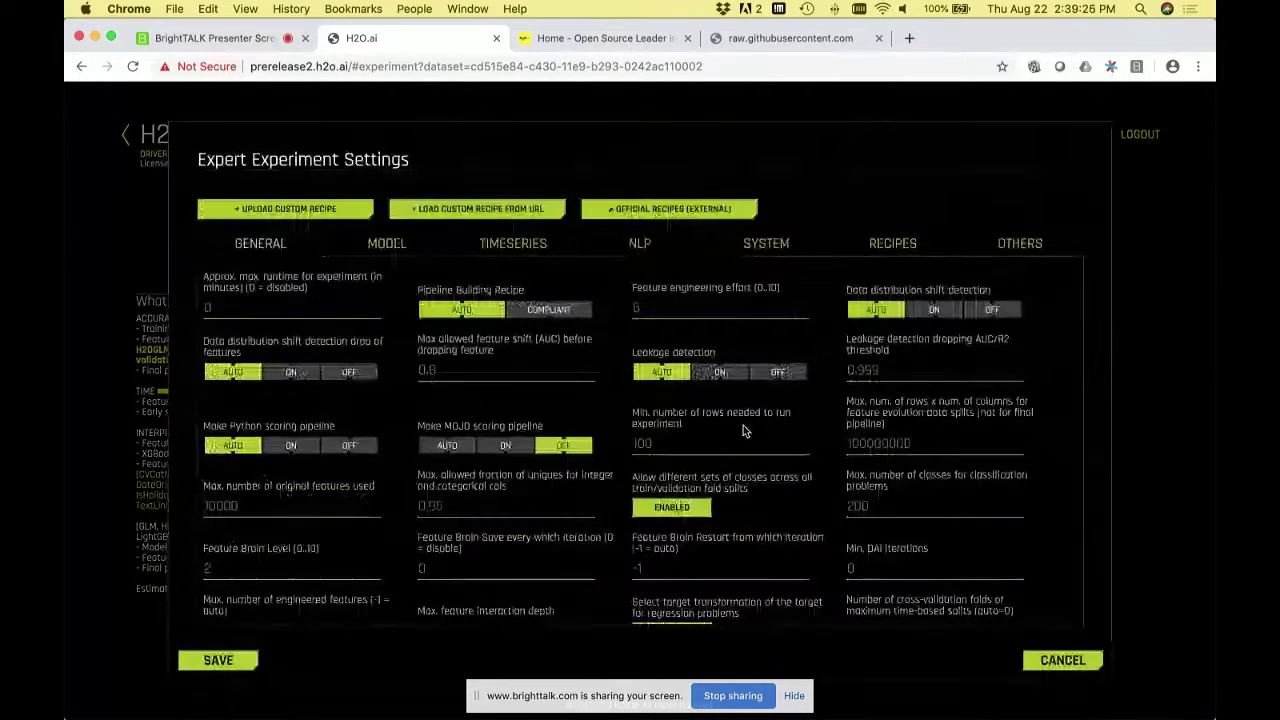
- Limit the experiment's included models to H2O GLM only and save the expert settings
click(911, 243)
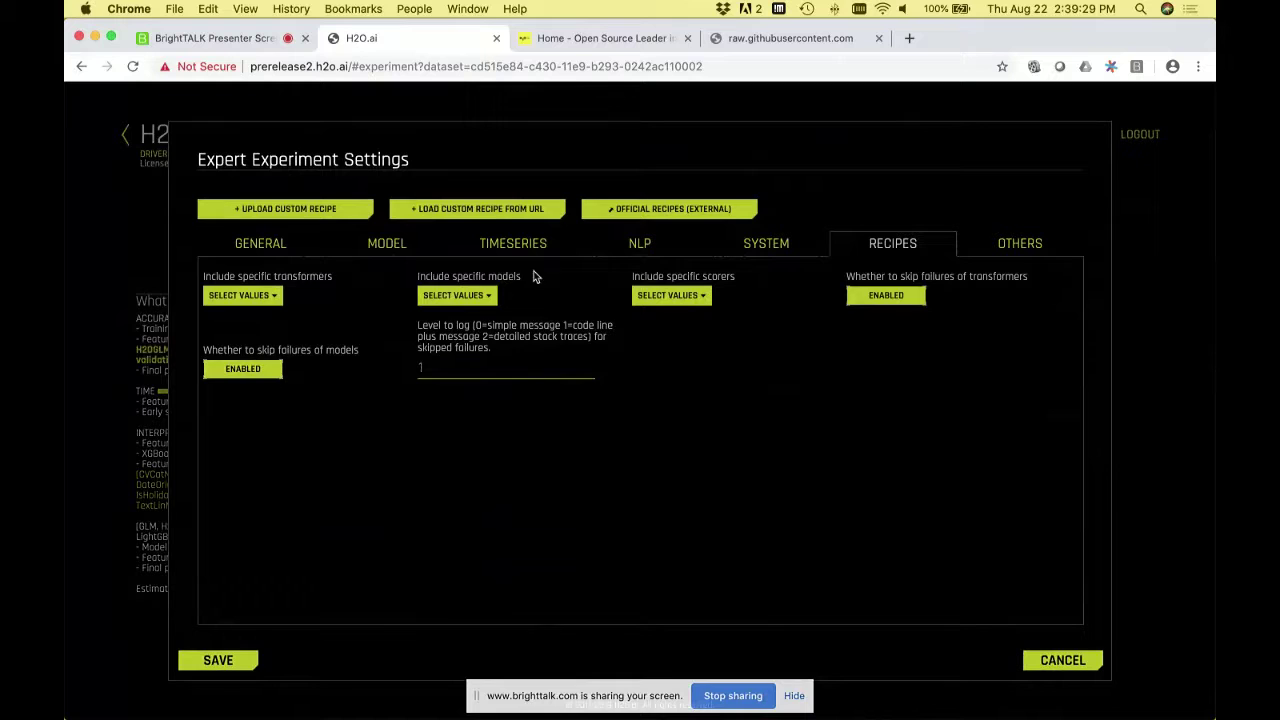
click(461, 297)
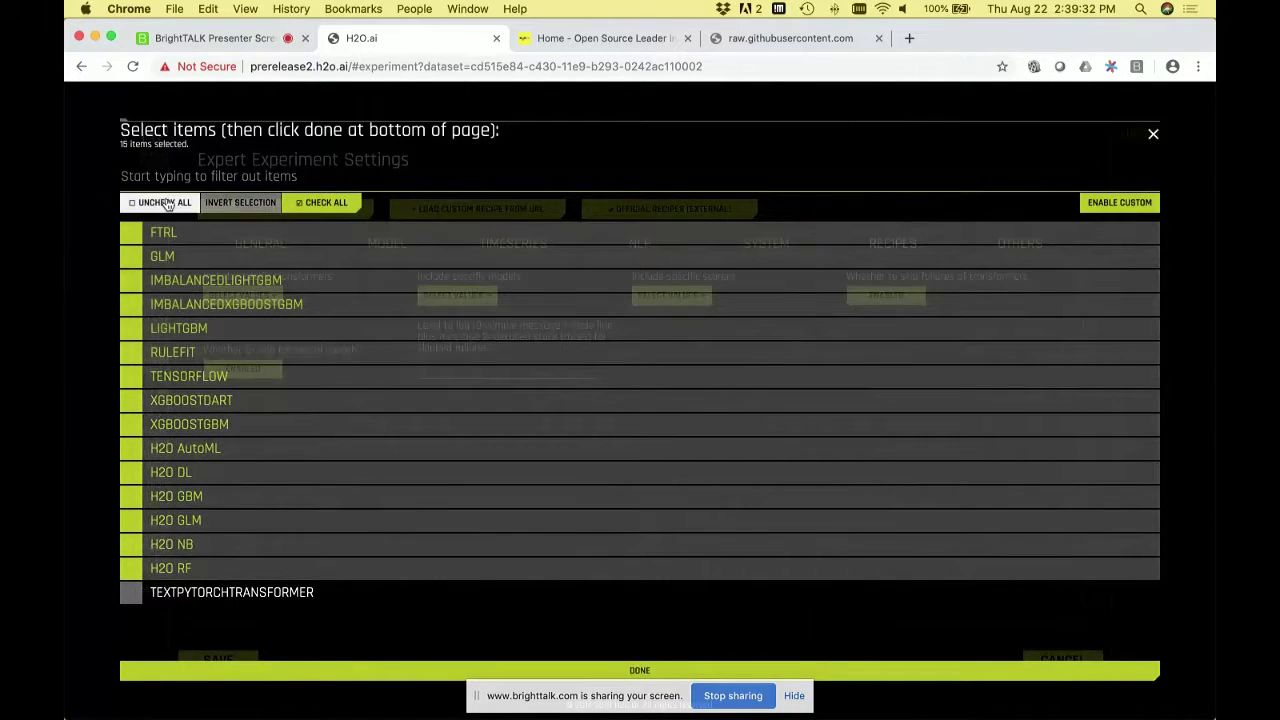
click(160, 202)
click(129, 520)
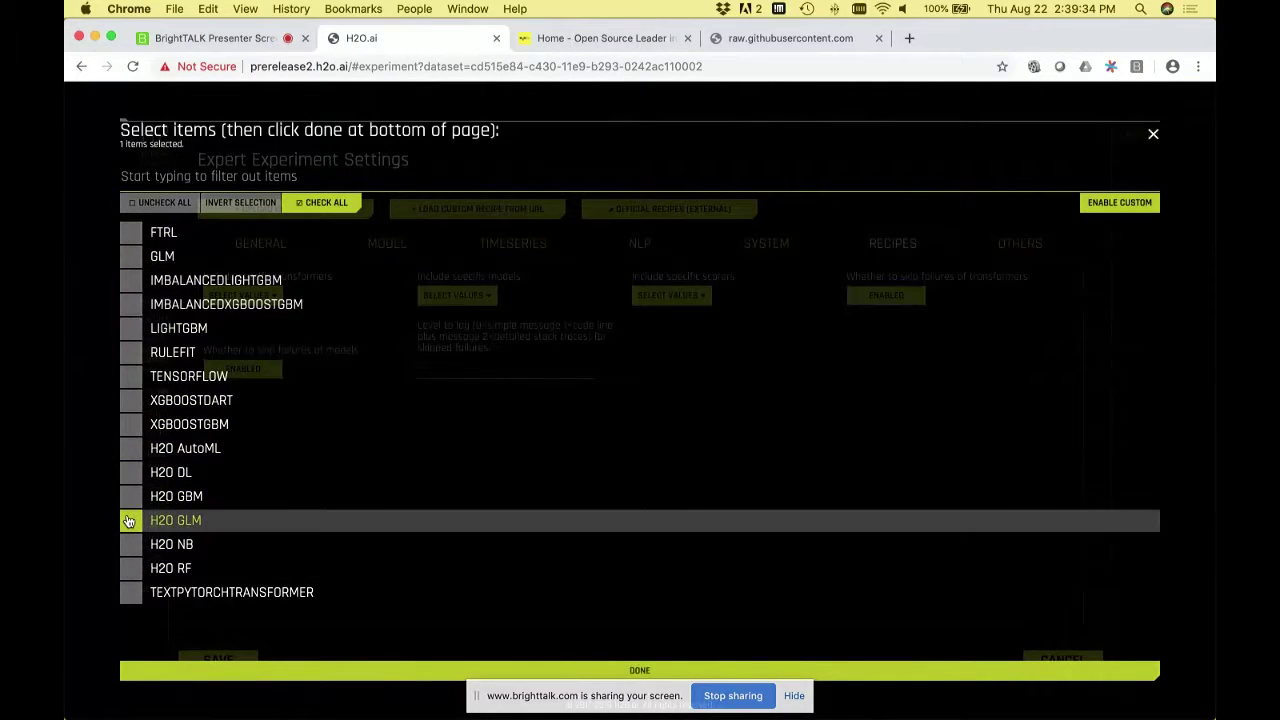
click(258, 671)
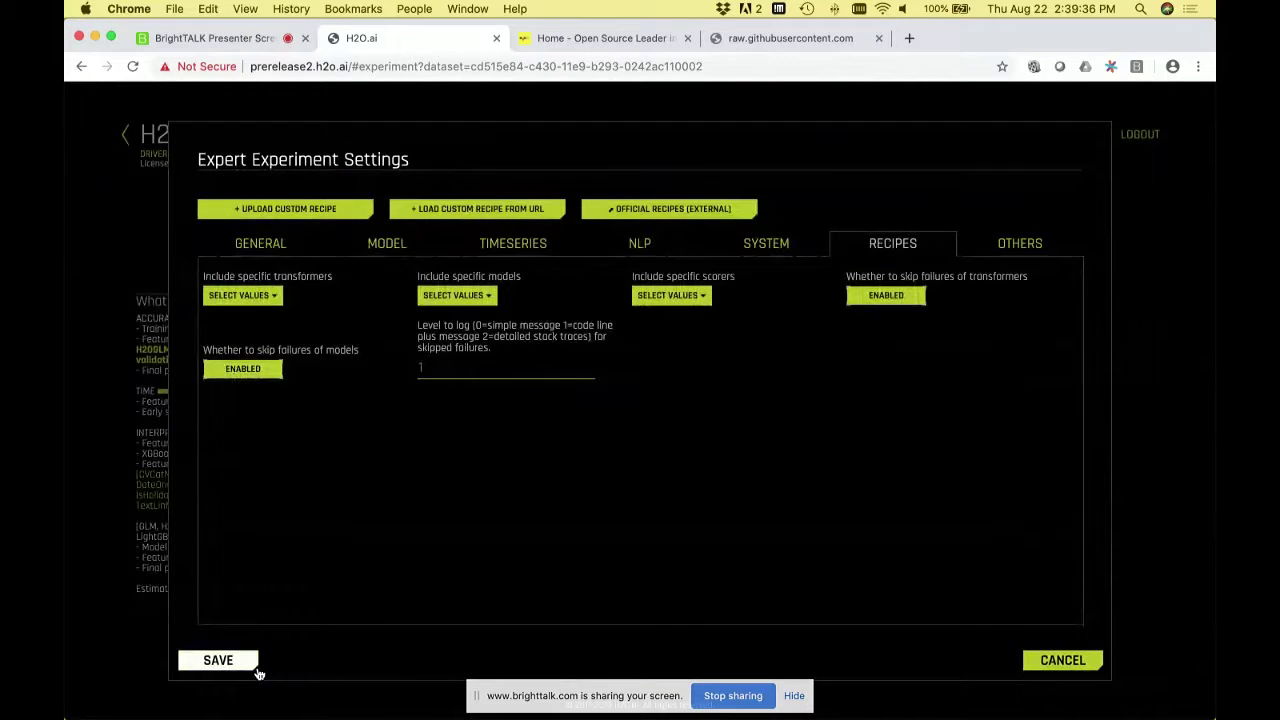
click(227, 666)
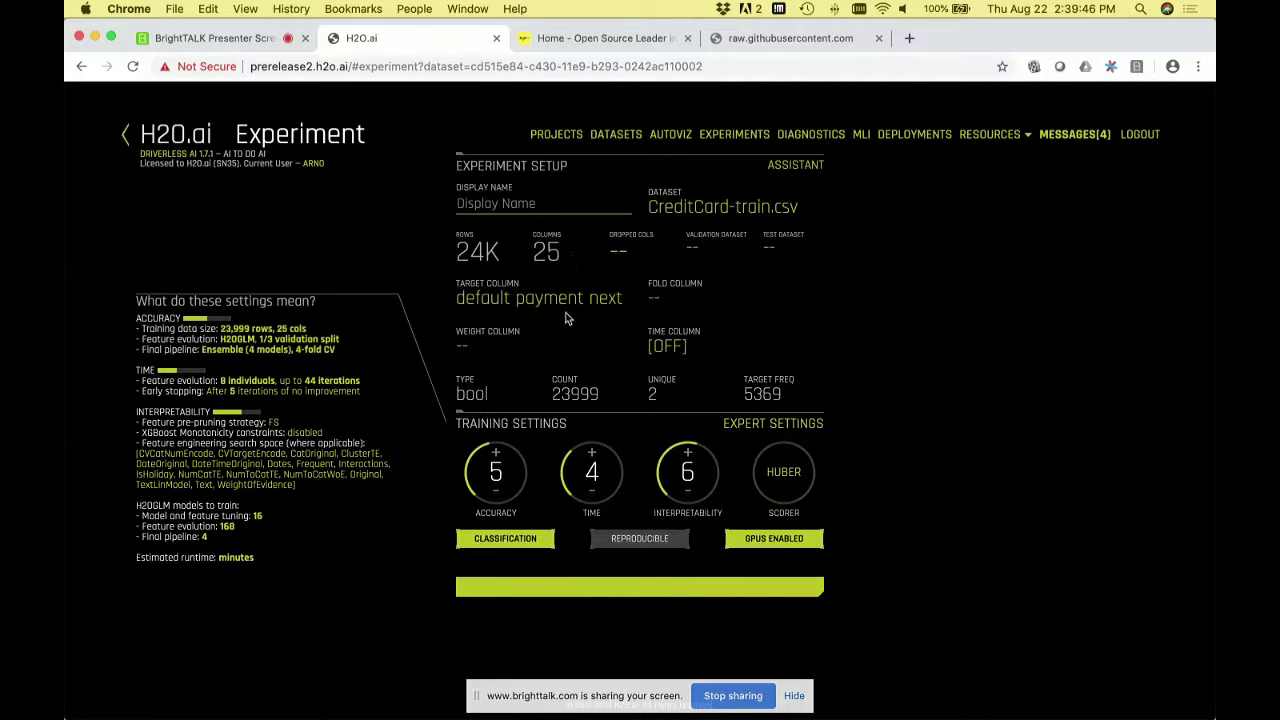
- Launch the experiment and switch its dashboard chart to GPU usage
click(544, 585)
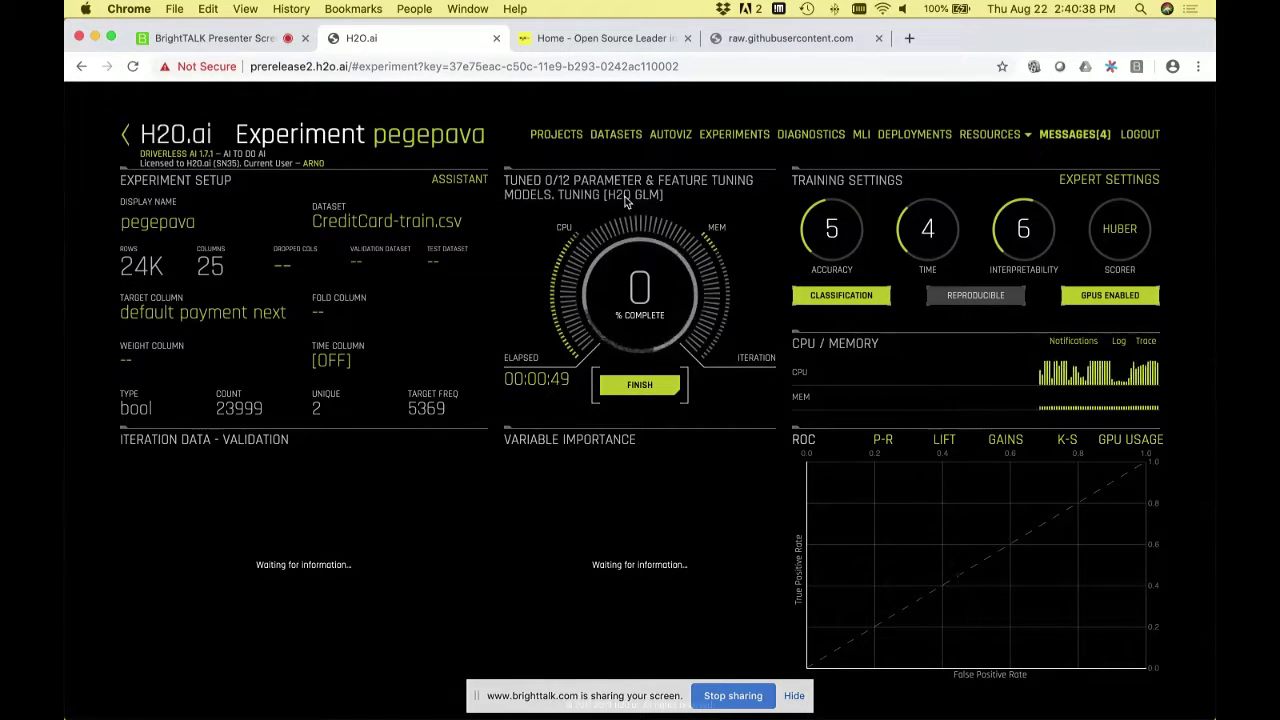
click(1117, 441)
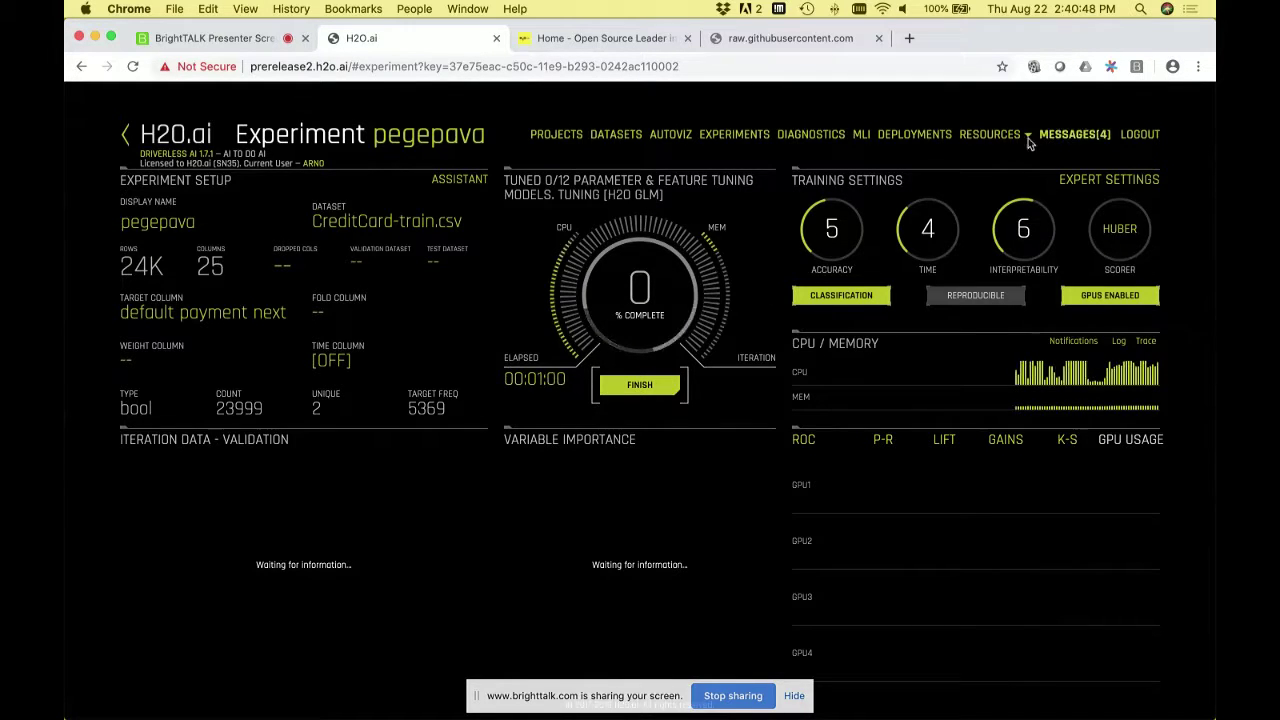
click(990, 136)
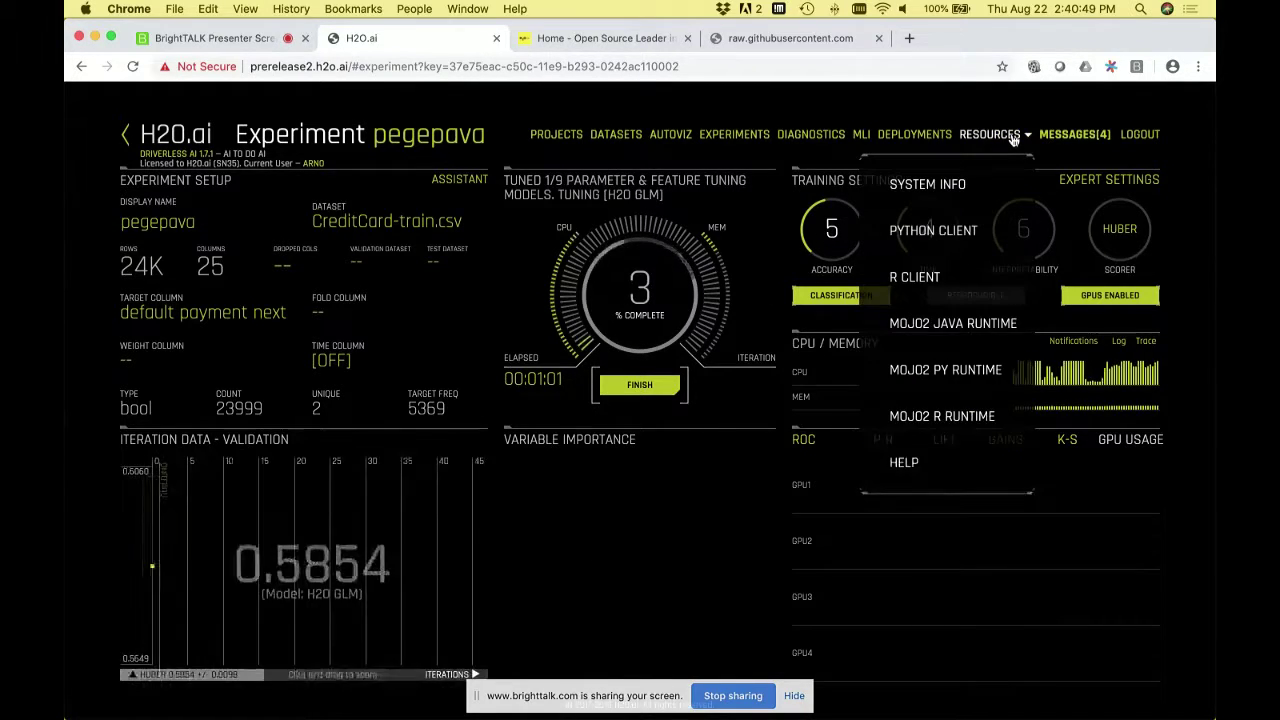
click(962, 183)
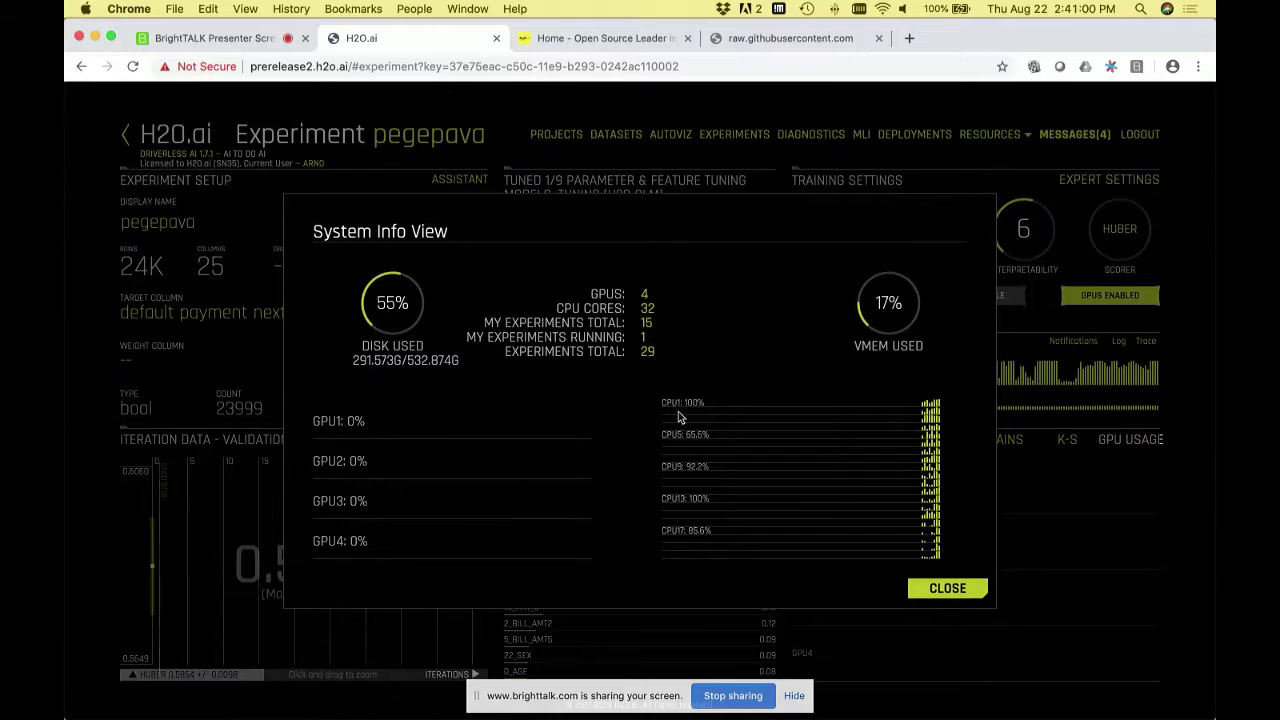
click(955, 591)
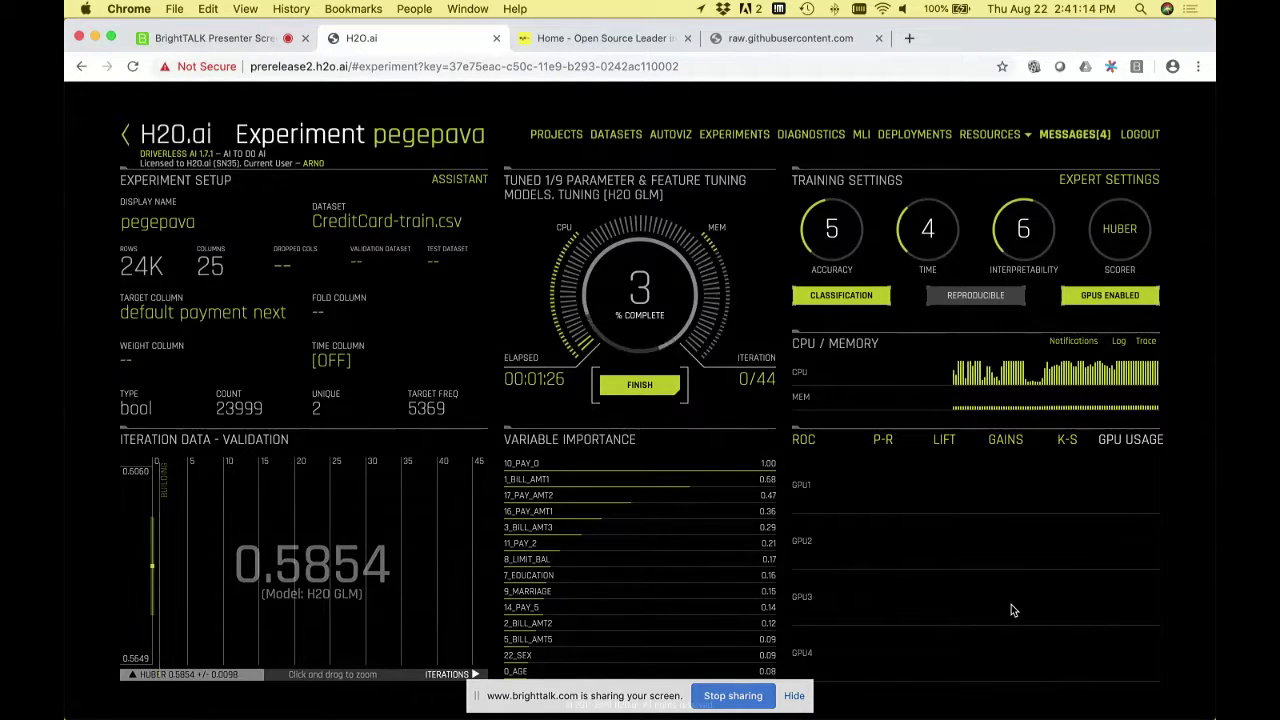
click(1119, 341)
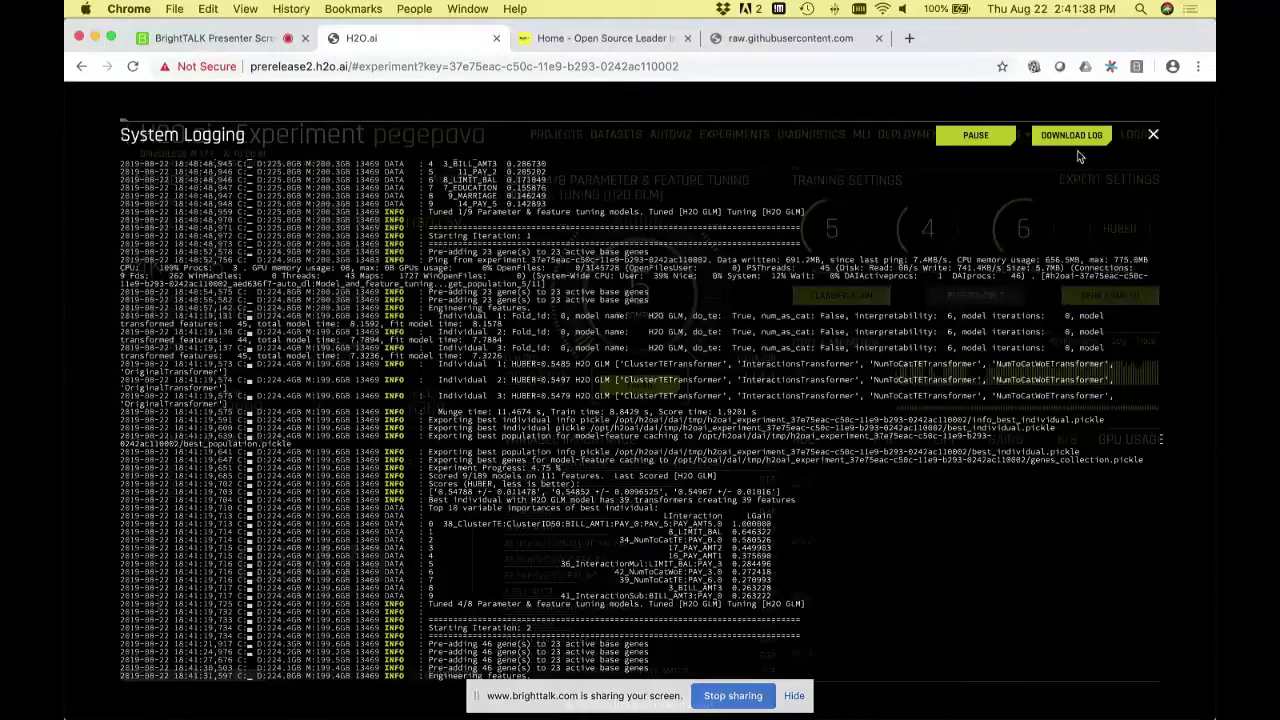
click(1152, 136)
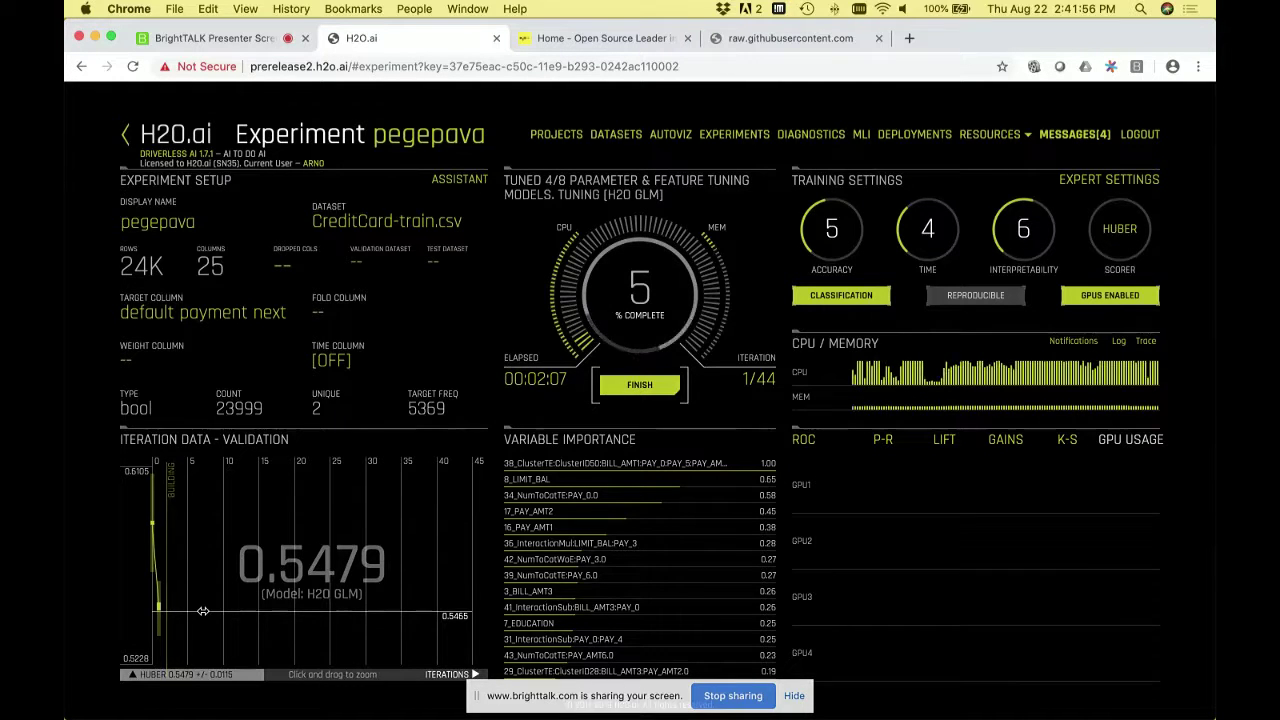
click(1078, 183)
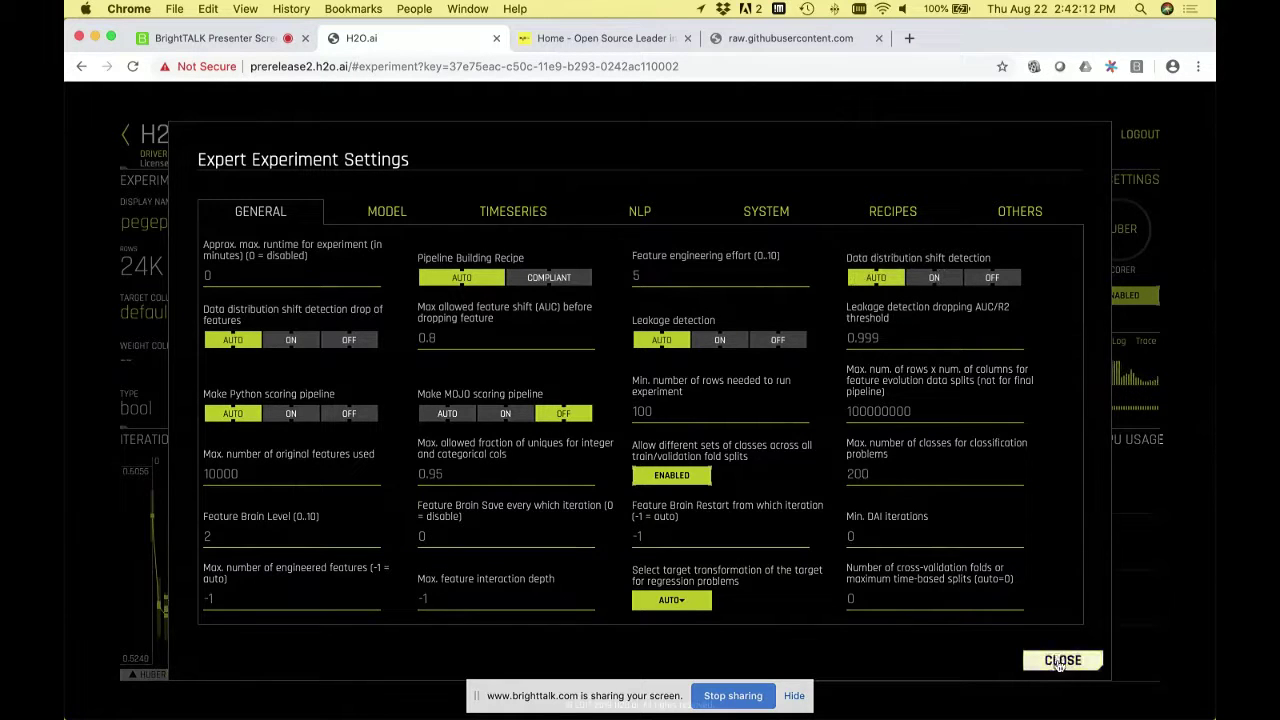
click(1062, 661)
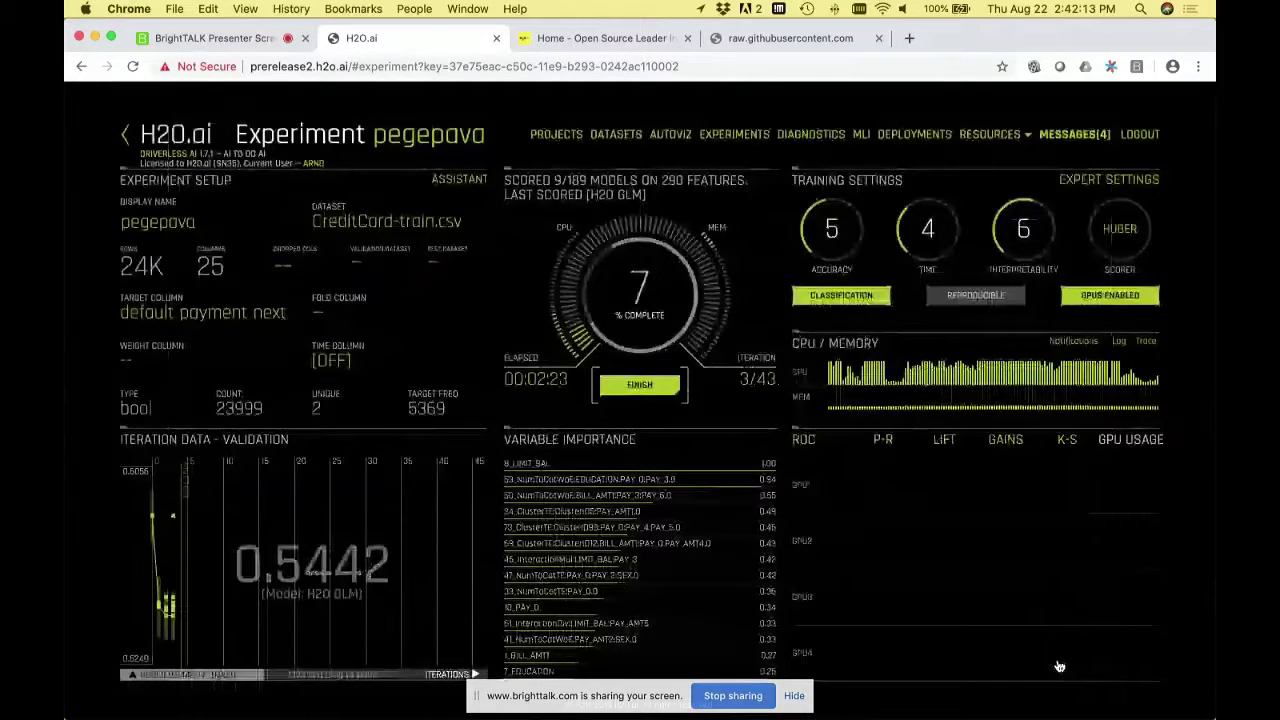
- Go to the Experiments list and bring up the action menu for 2.gobumopu
click(738, 133)
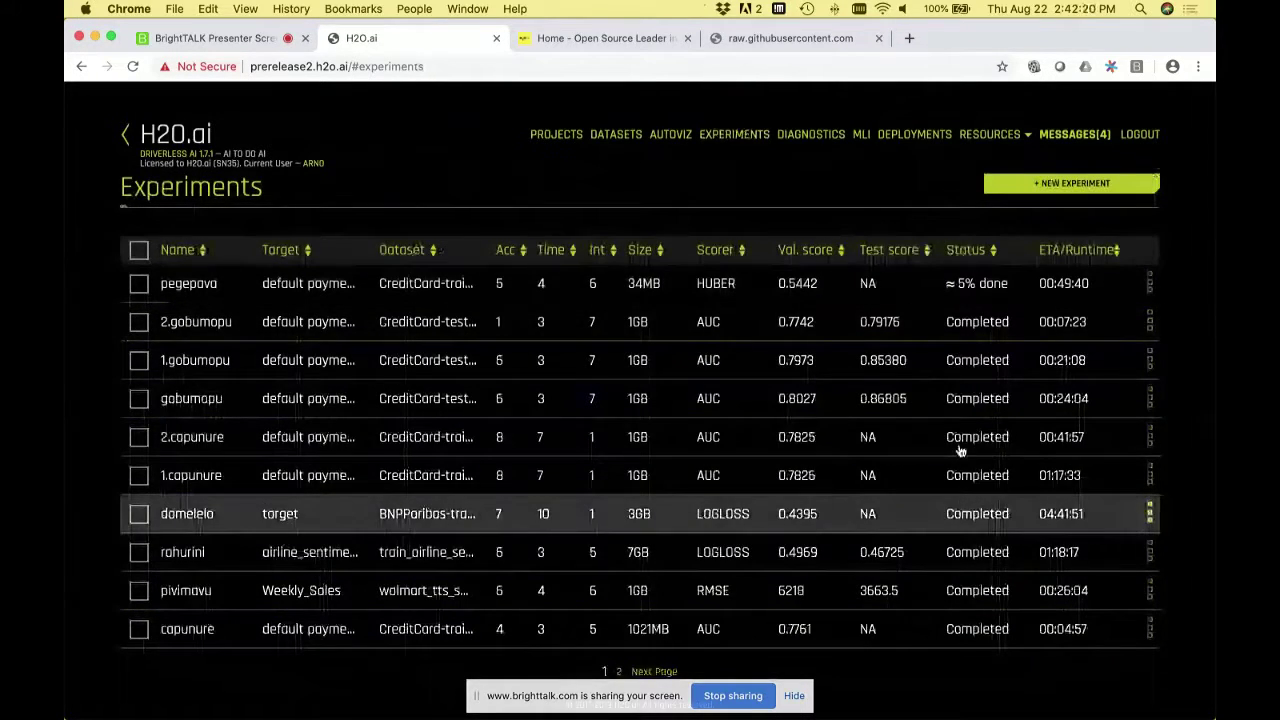
click(1148, 320)
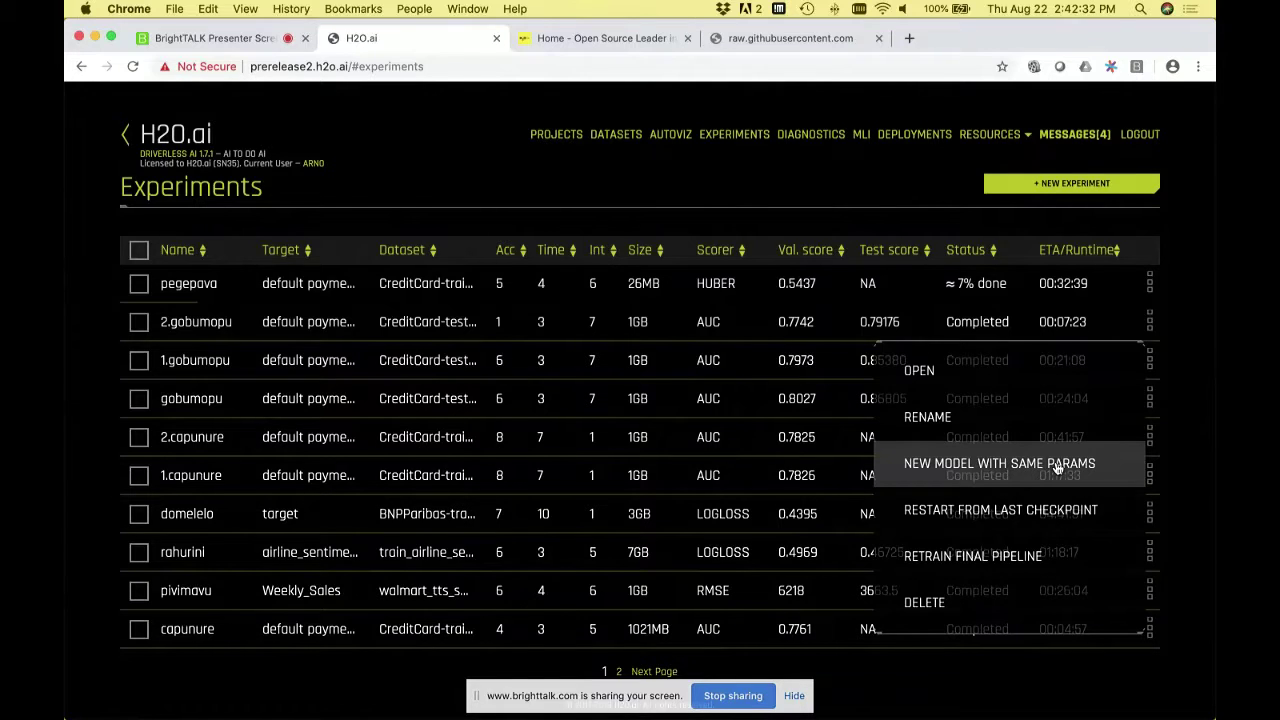
- Create a new model from 2.gobumopu's parameters with interpretability 5 and accuracy 5, leaving it unlaunched
click(1057, 466)
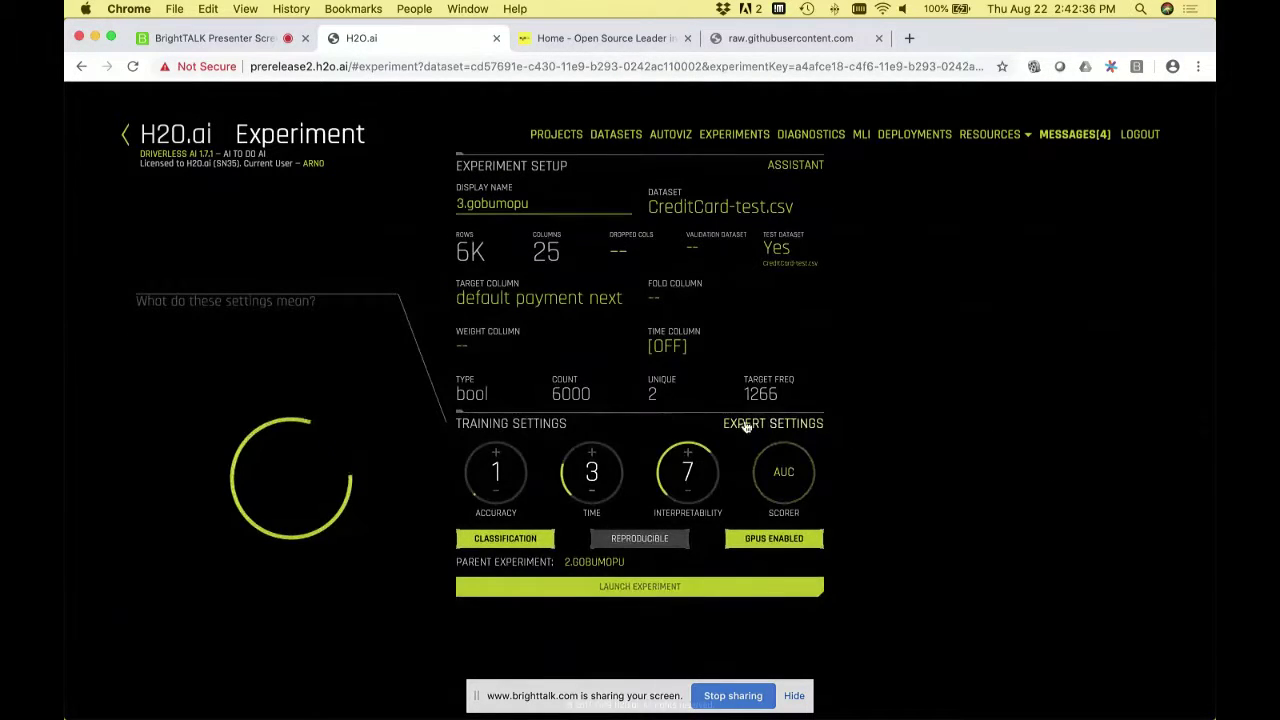
click(688, 492)
click(688, 492)
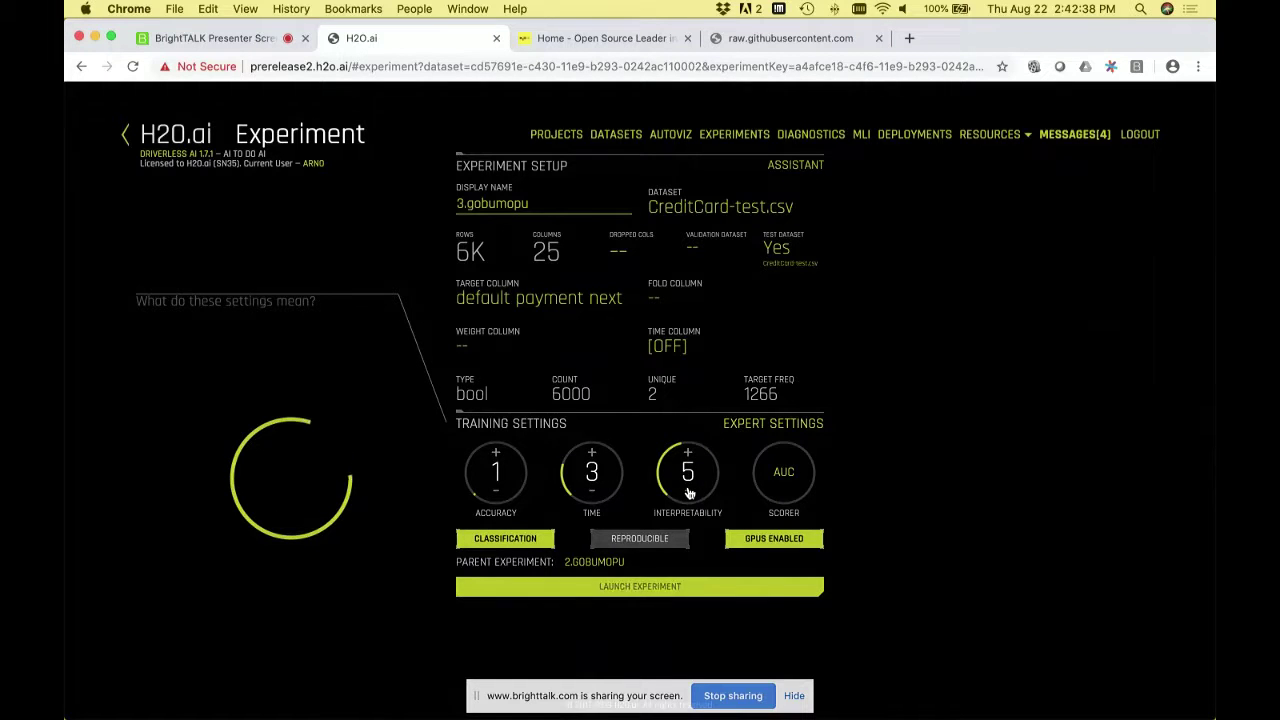
click(494, 455)
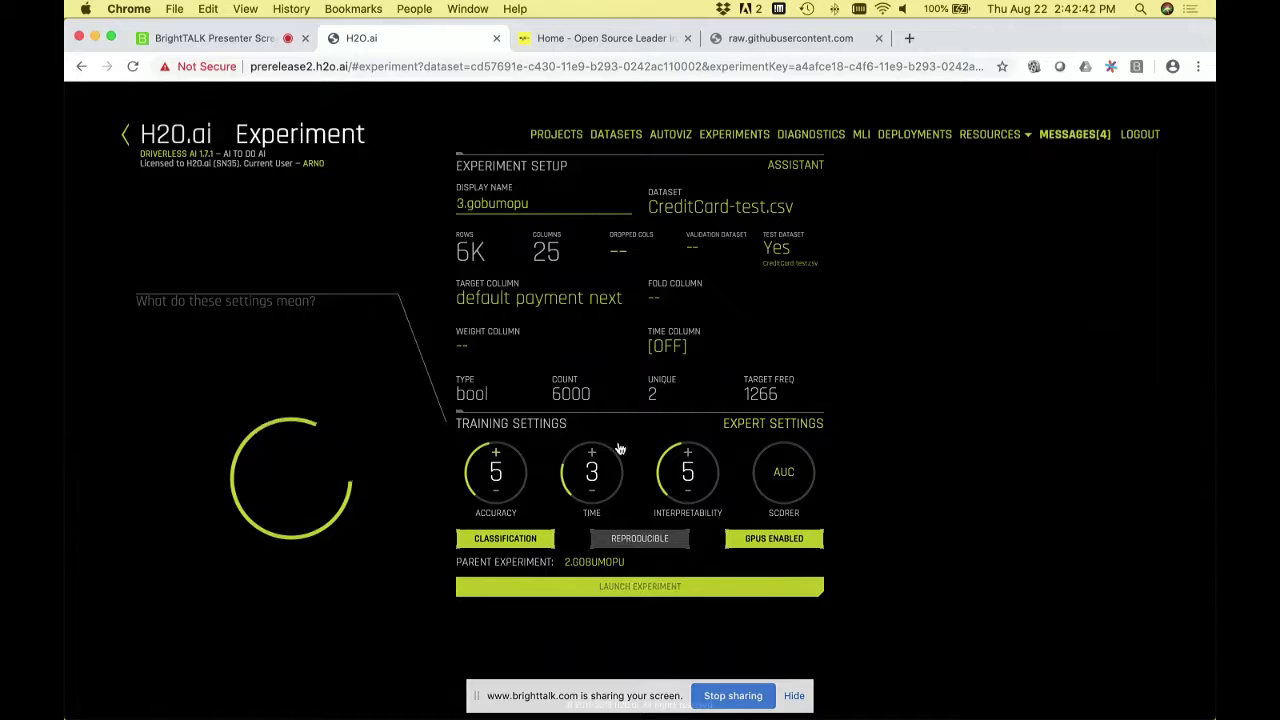
click(740, 138)
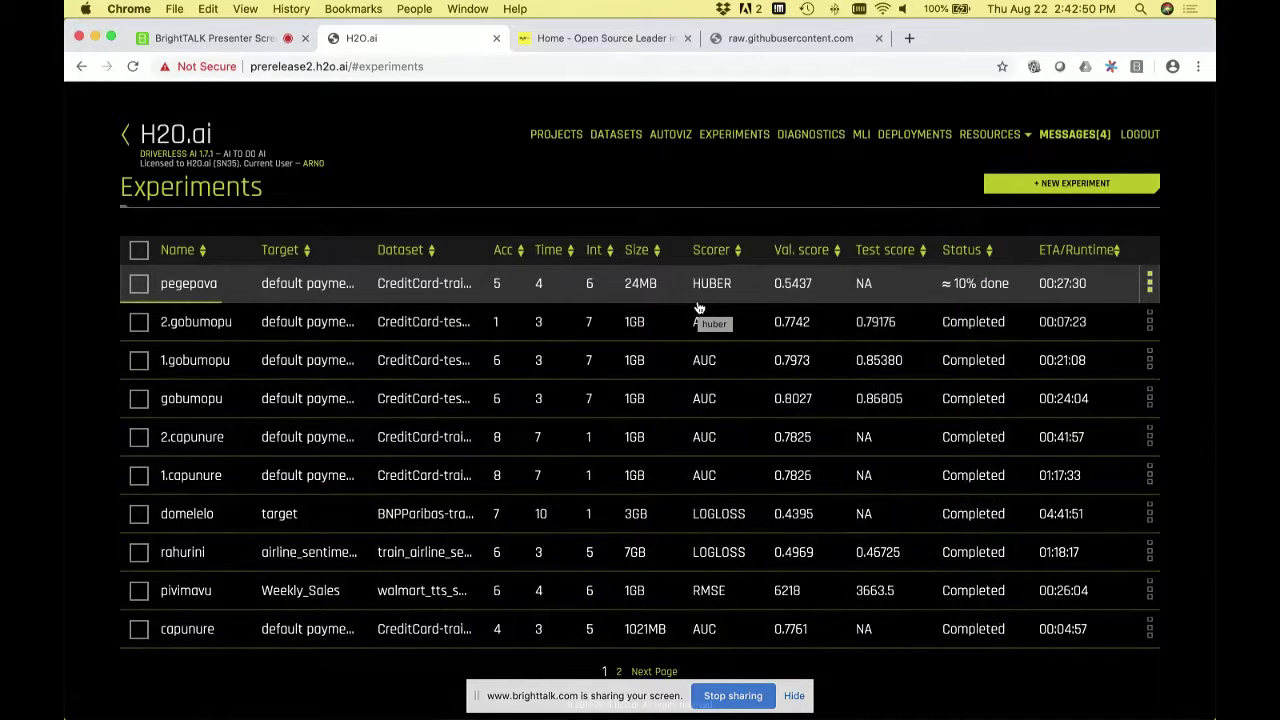
- Check the running pegepava experiment's actions, then open the finished domelelo BNPParibas experiment
click(1148, 289)
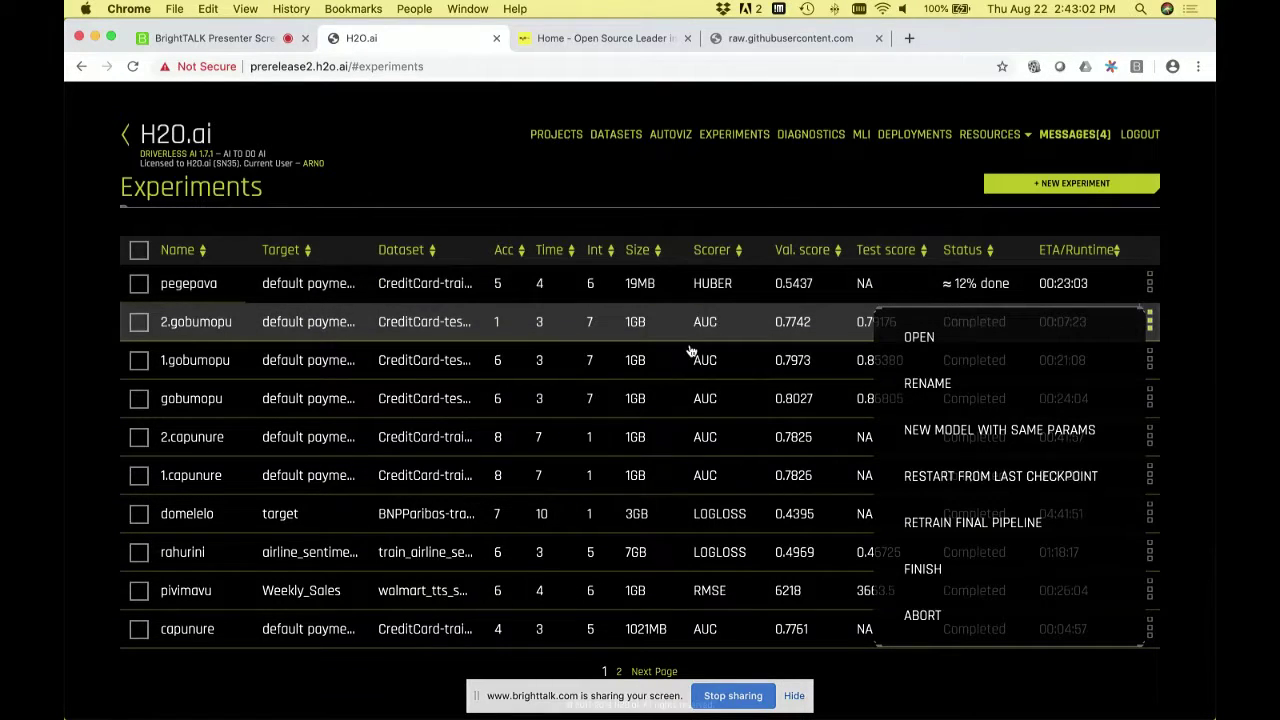
click(668, 505)
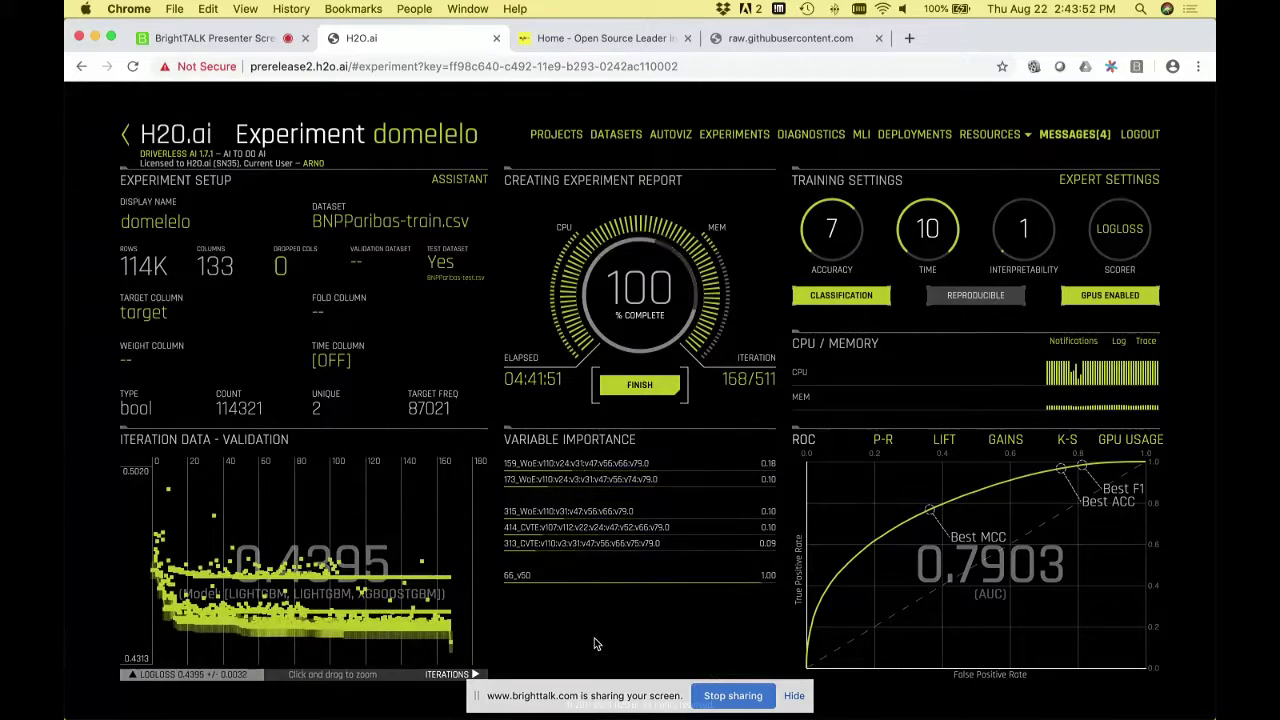
- Review domelelo's Variable Importance descriptions, then show all open windows in Mission Control
mouse_move(449, 652)
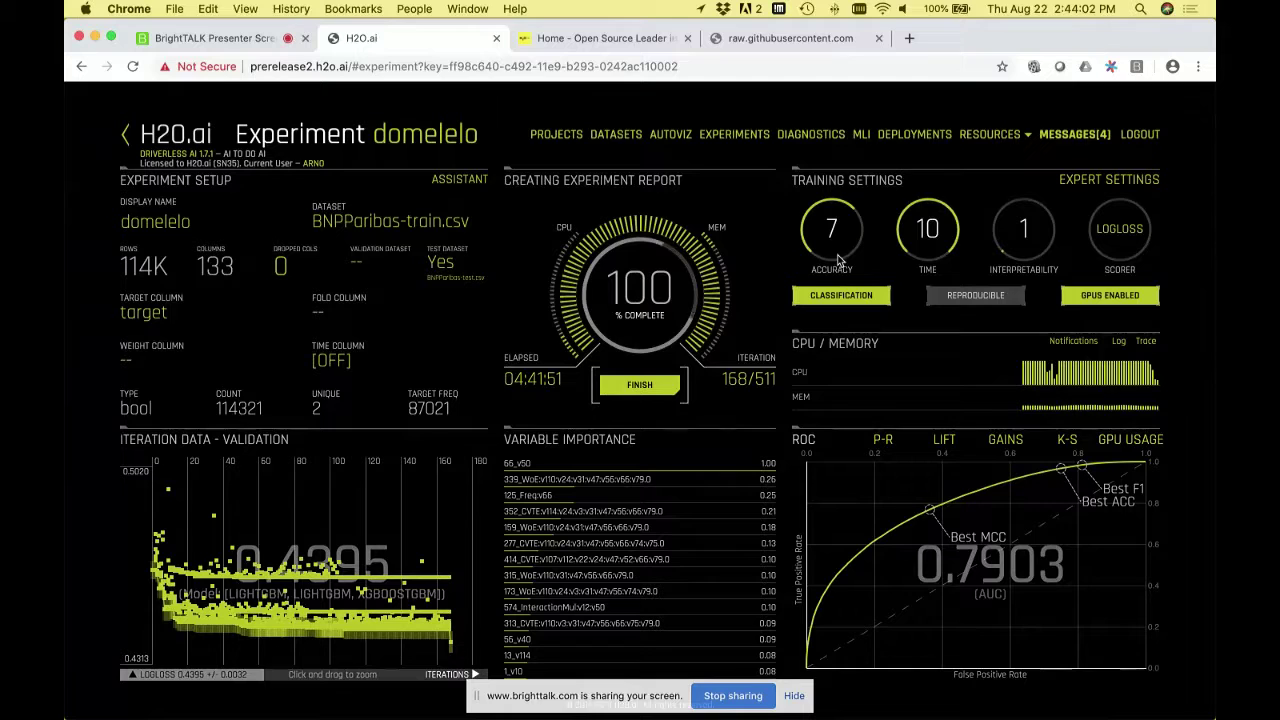
mouse_move(543, 492)
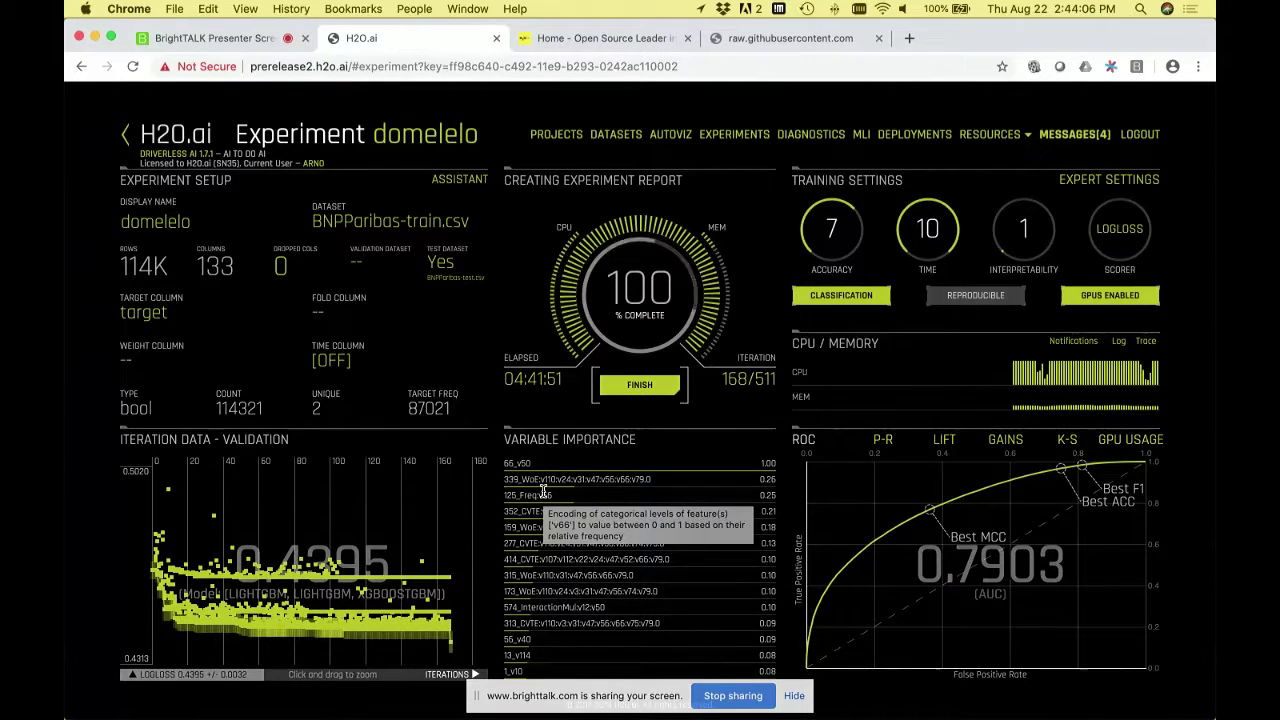
mouse_move(404, 606)
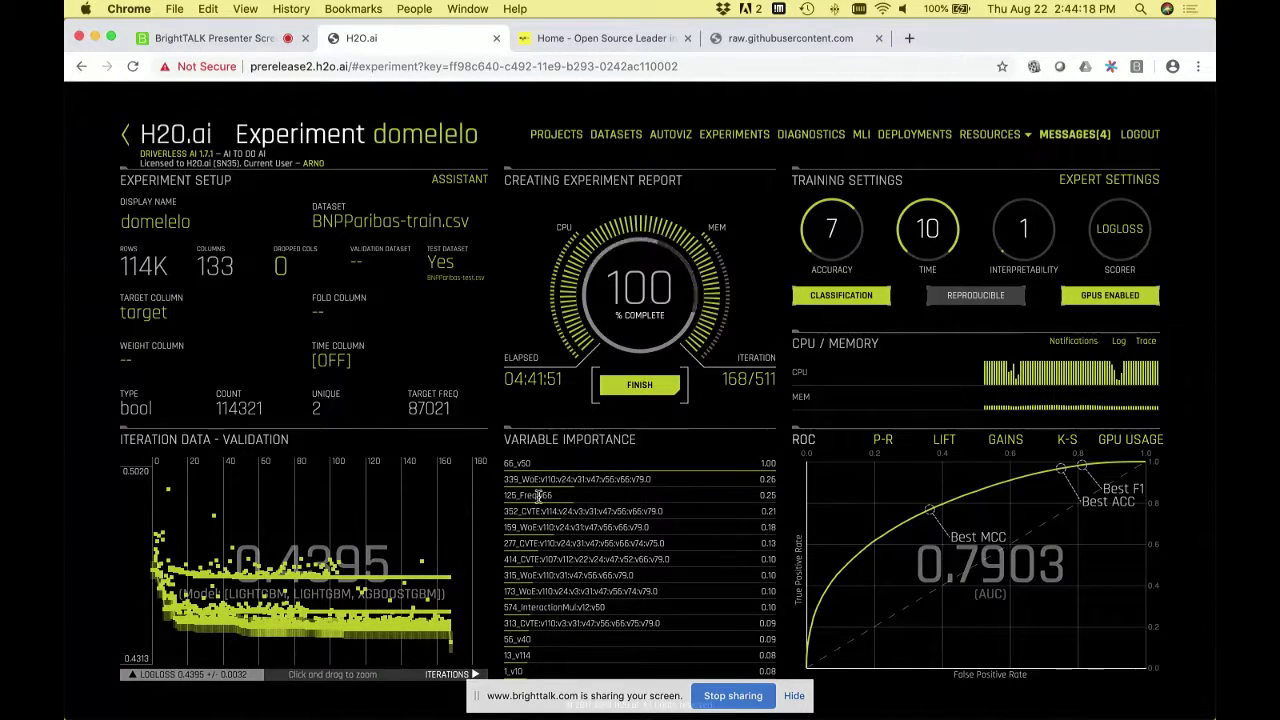
mouse_move(547, 549)
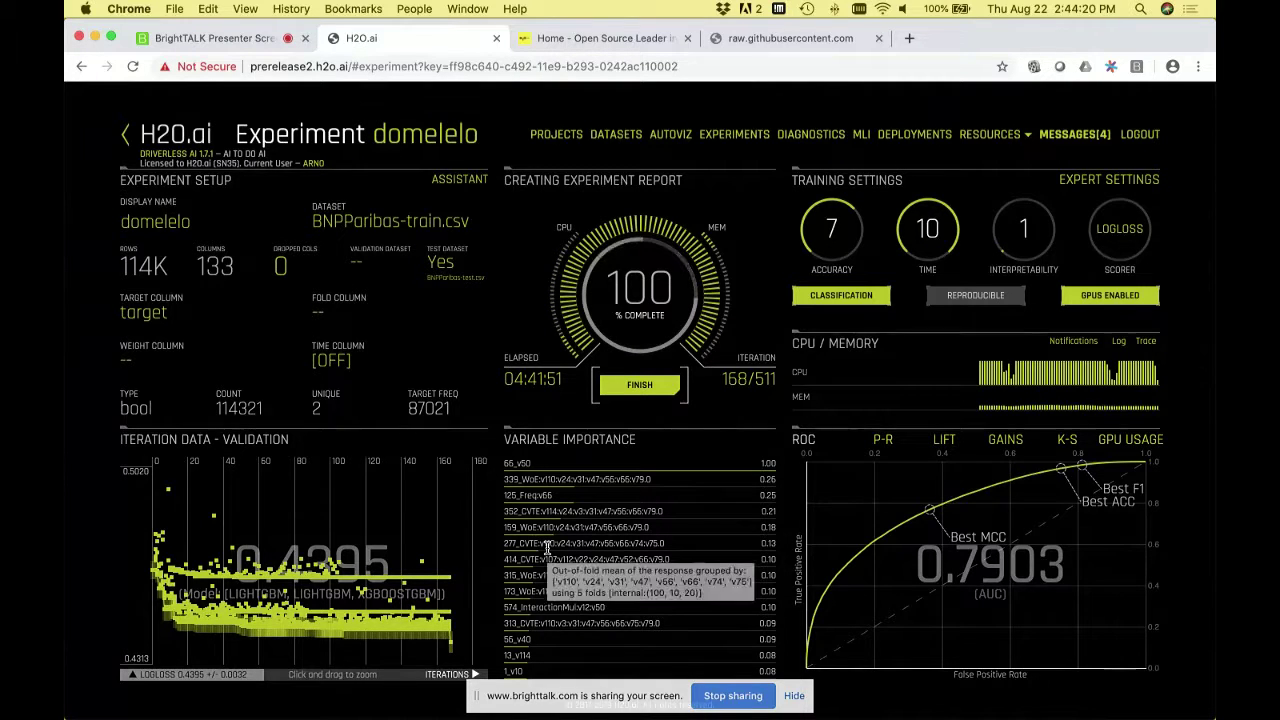
key(ctrl+Down)
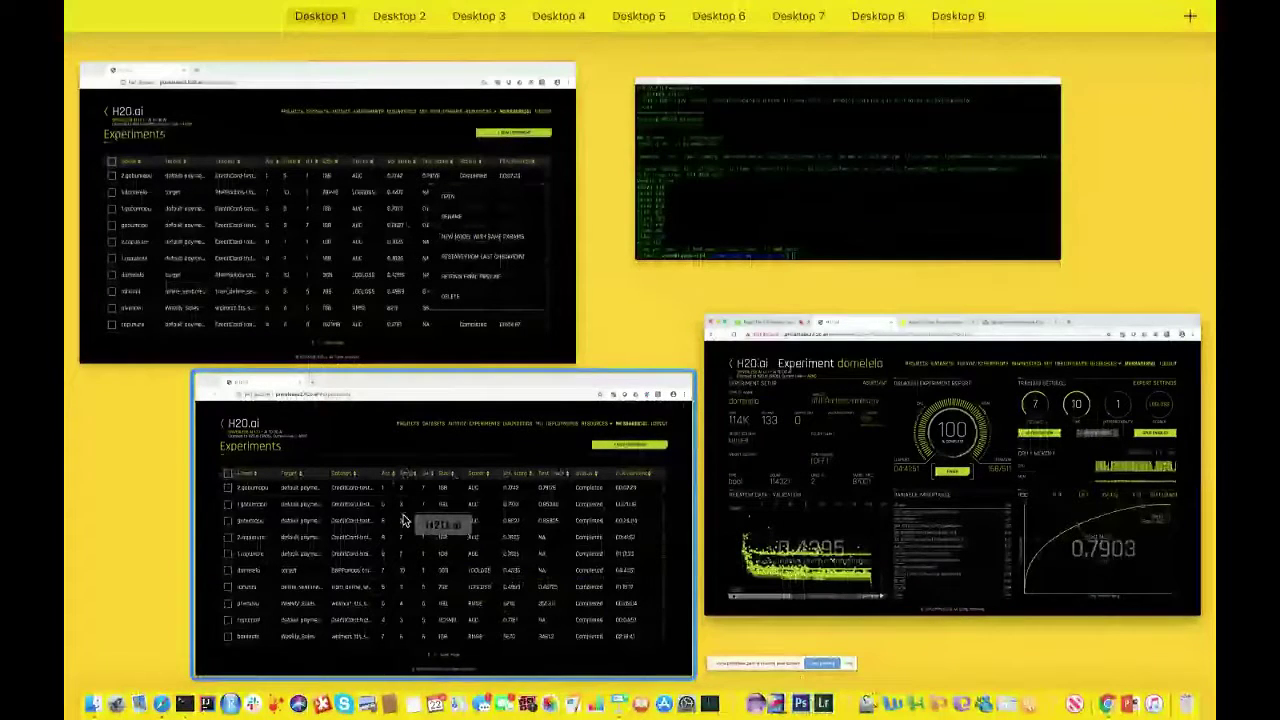
- In Terminal, highlight pipeline.mojo and mojo2-runtime.jar and print run_example.sh with cat
key(Escape)
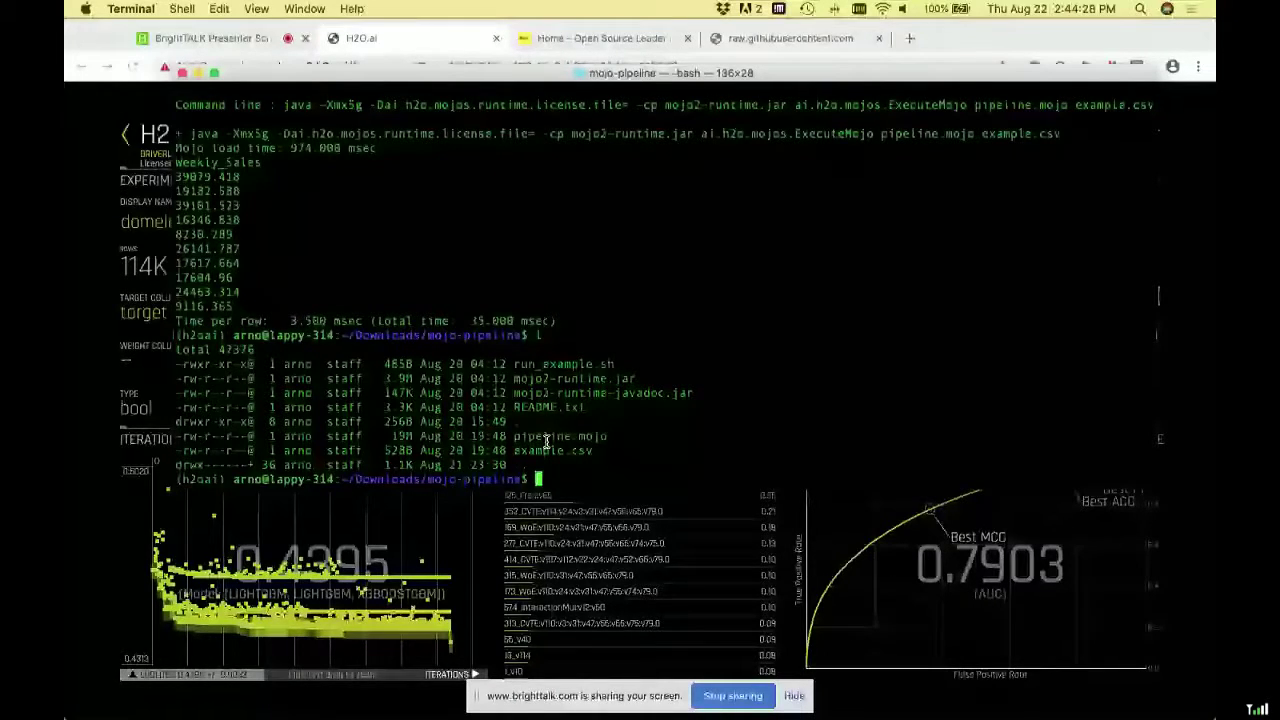
triple_click(546, 441)
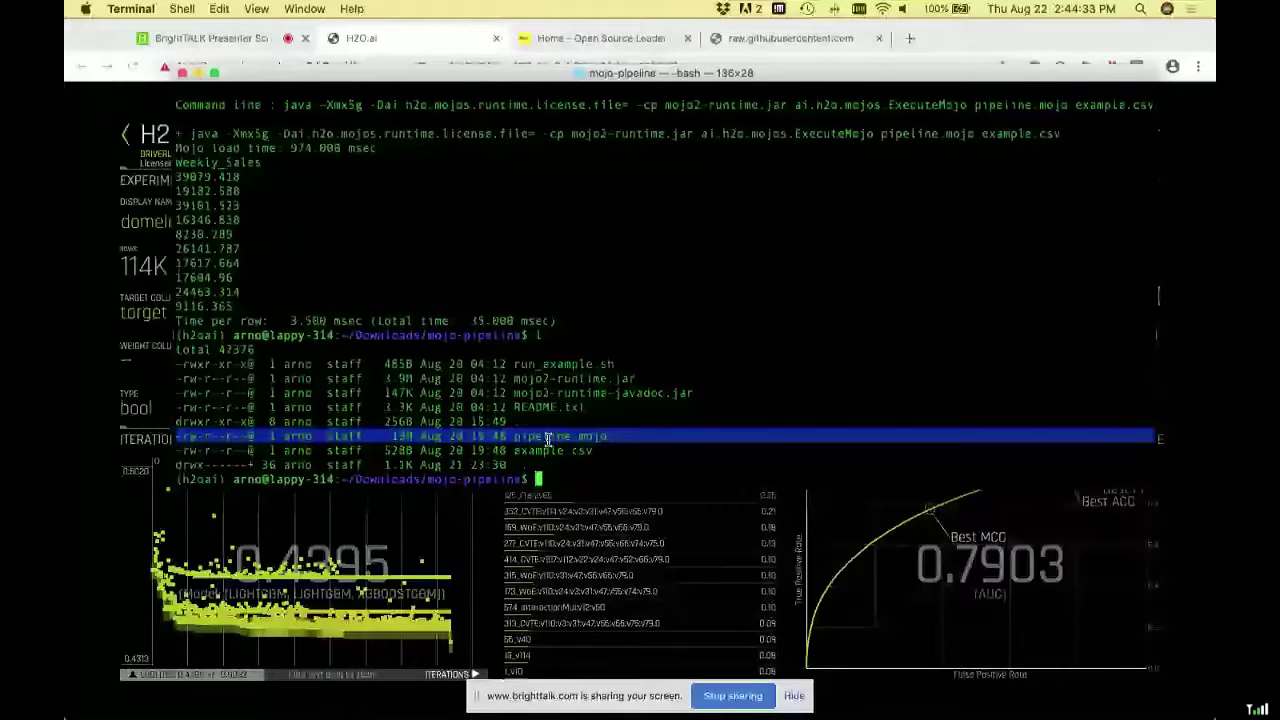
triple_click(585, 381)
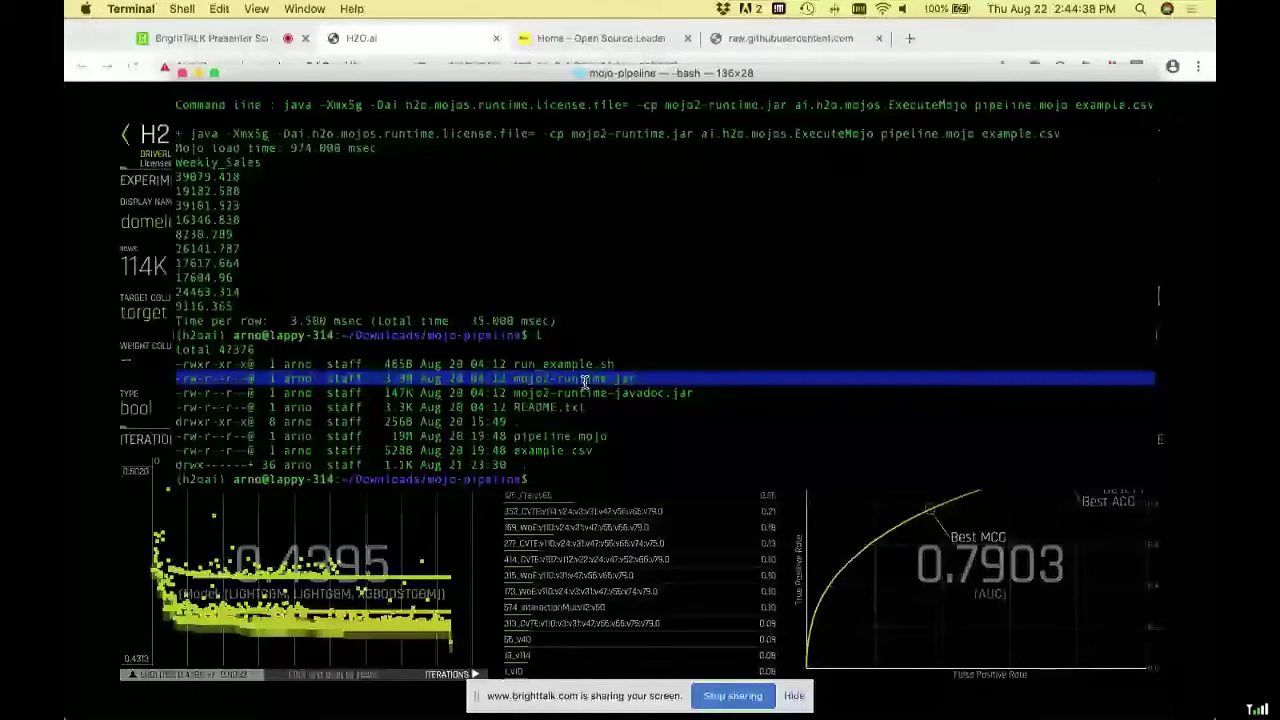
text(cat run_example.sh)
key(Return)
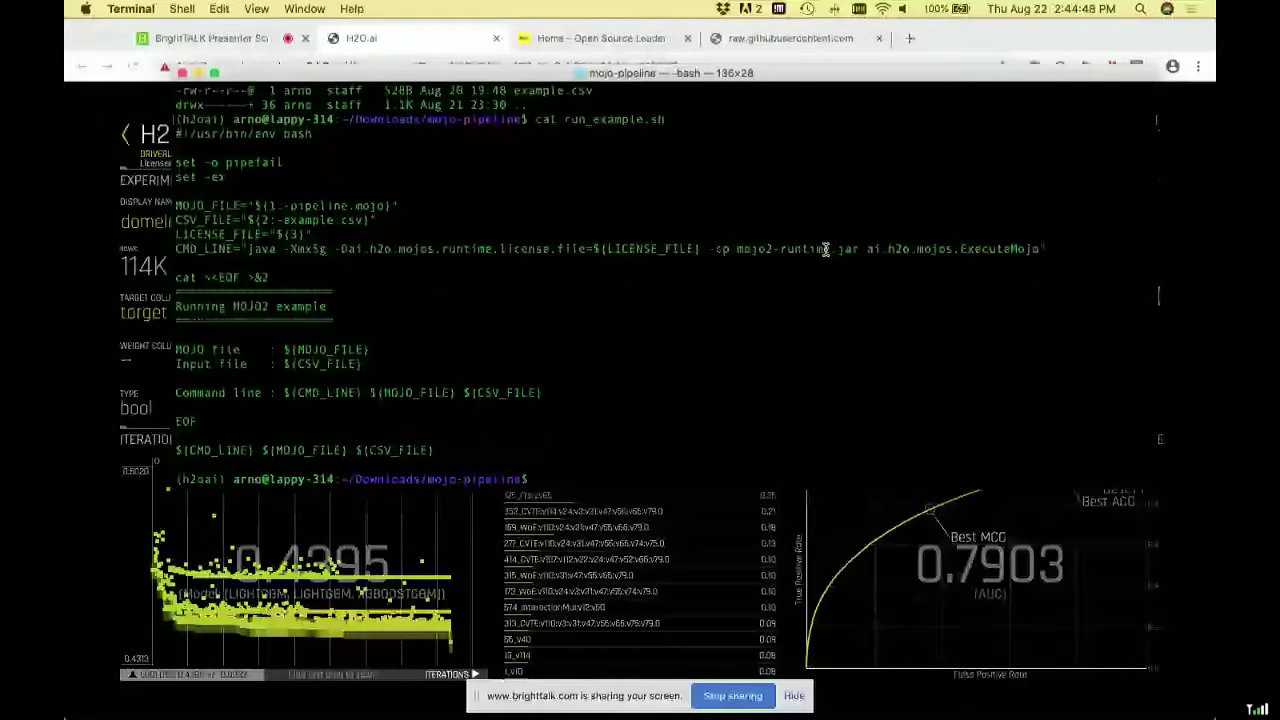
- Run run_example.sh so pipeline.mojo scores example.csv and prints Weekly_Sales predictions
text(bash run_example.sh)
key(Return)
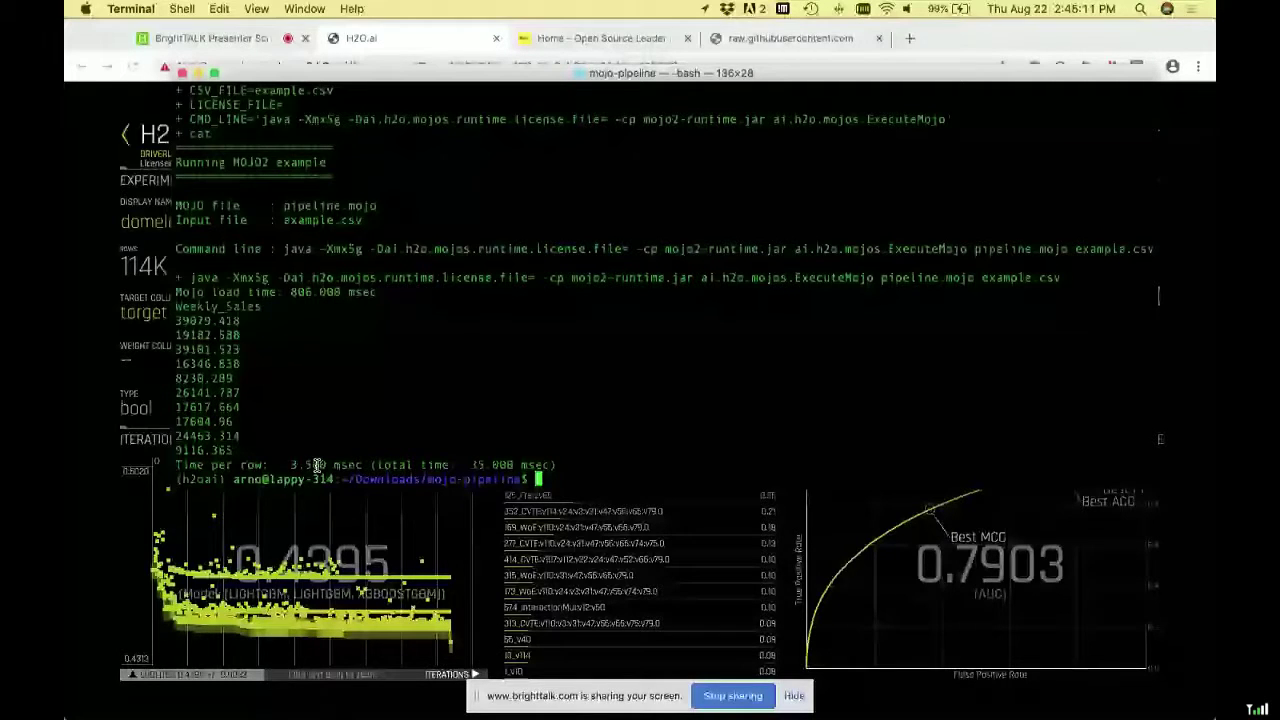
key(ctrl+Up)
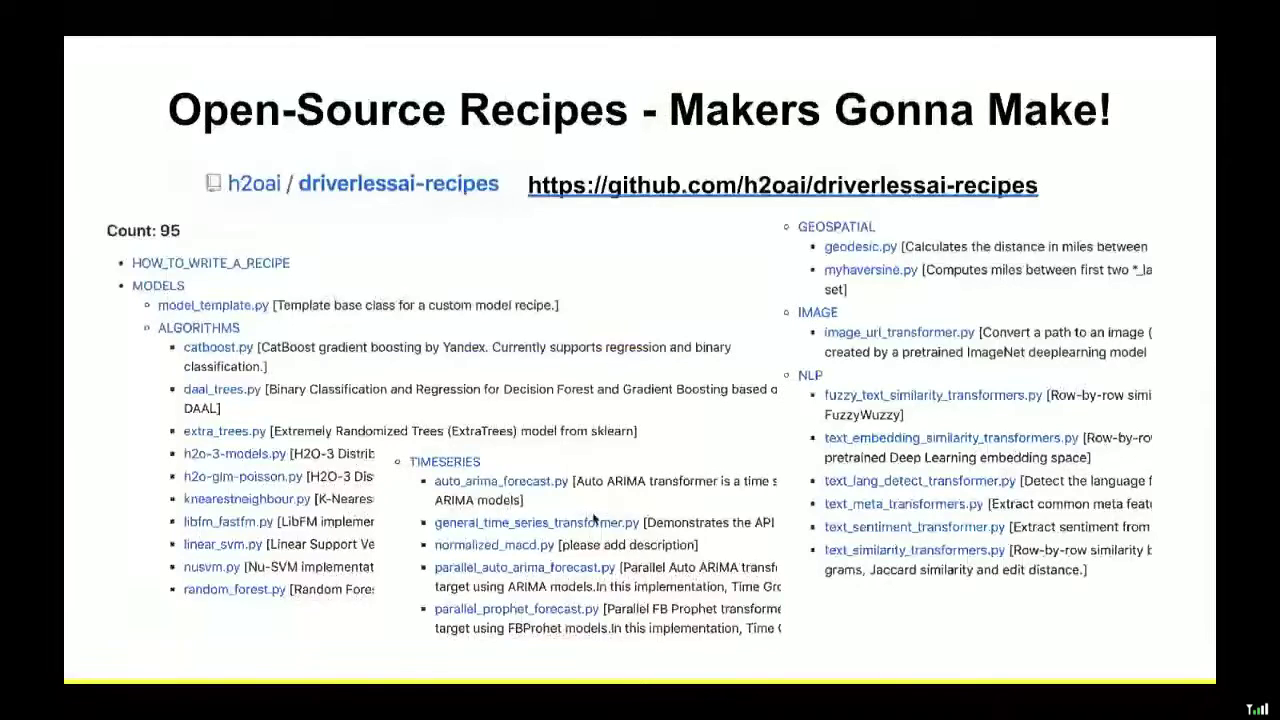
- Advance through the BYOR and NLP sentiment uplift slides, then exit to Keynote's editing window
key(Right)
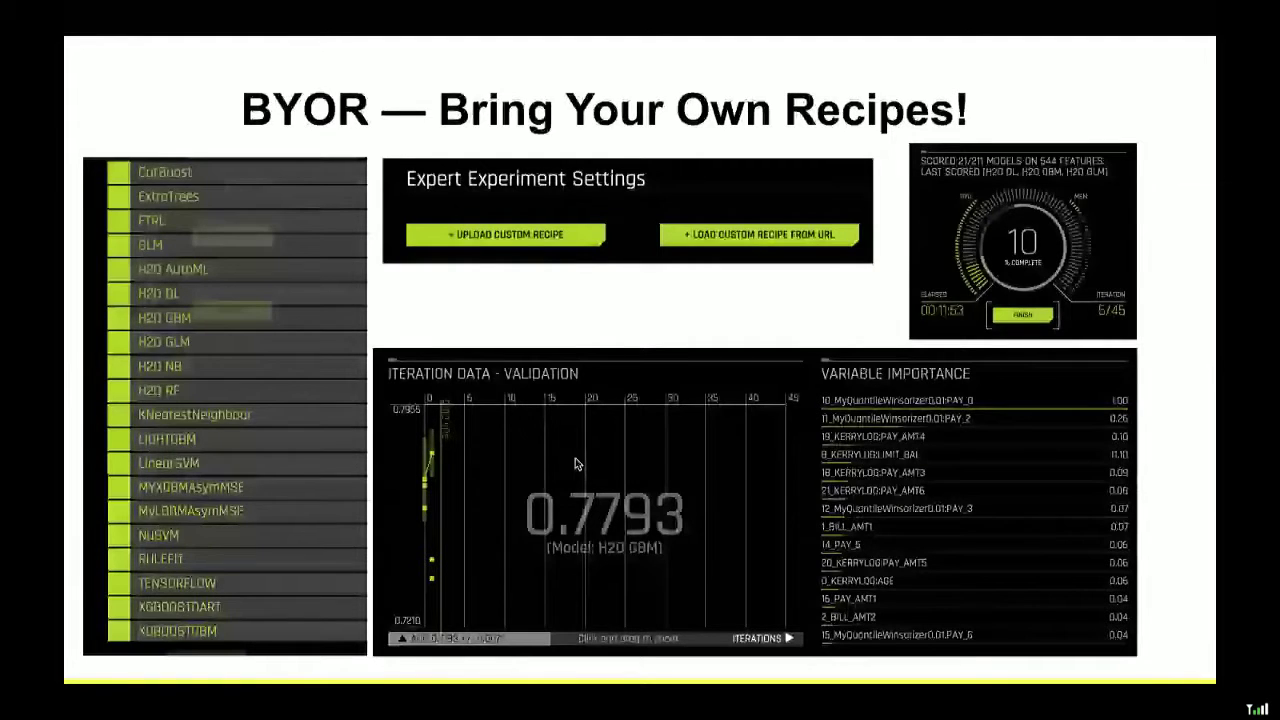
key(Right)
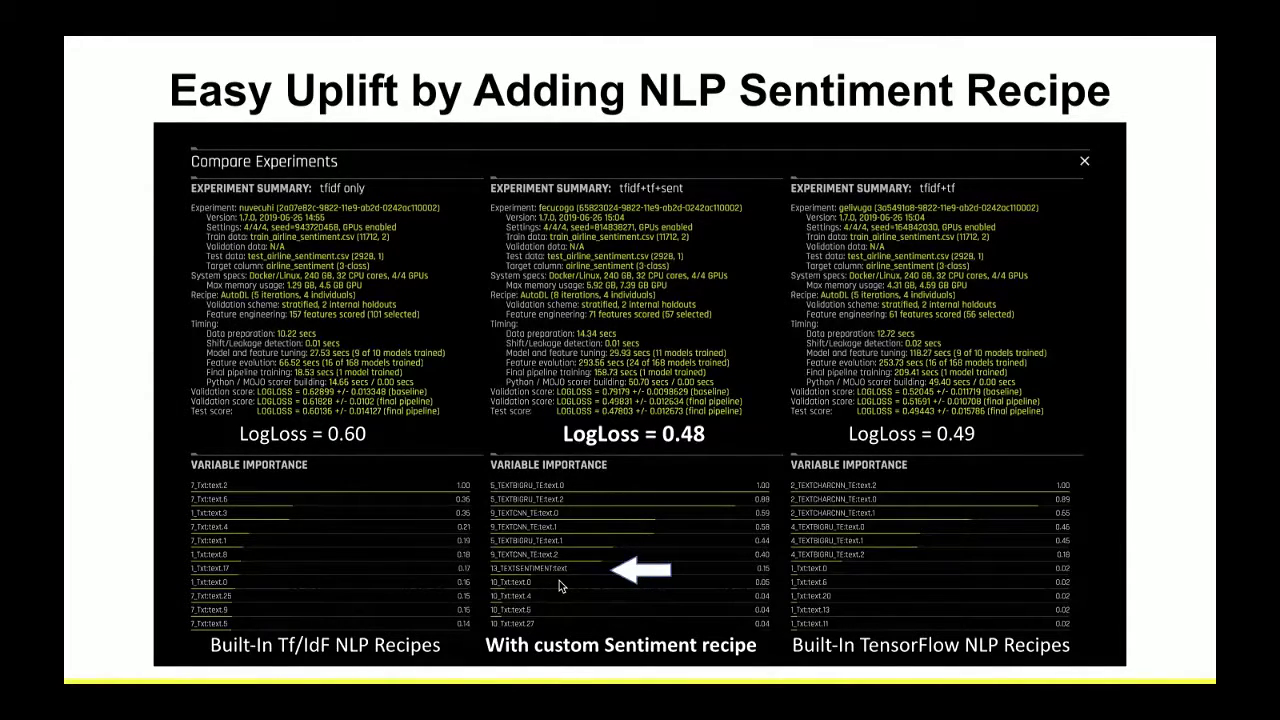
key(Escape)
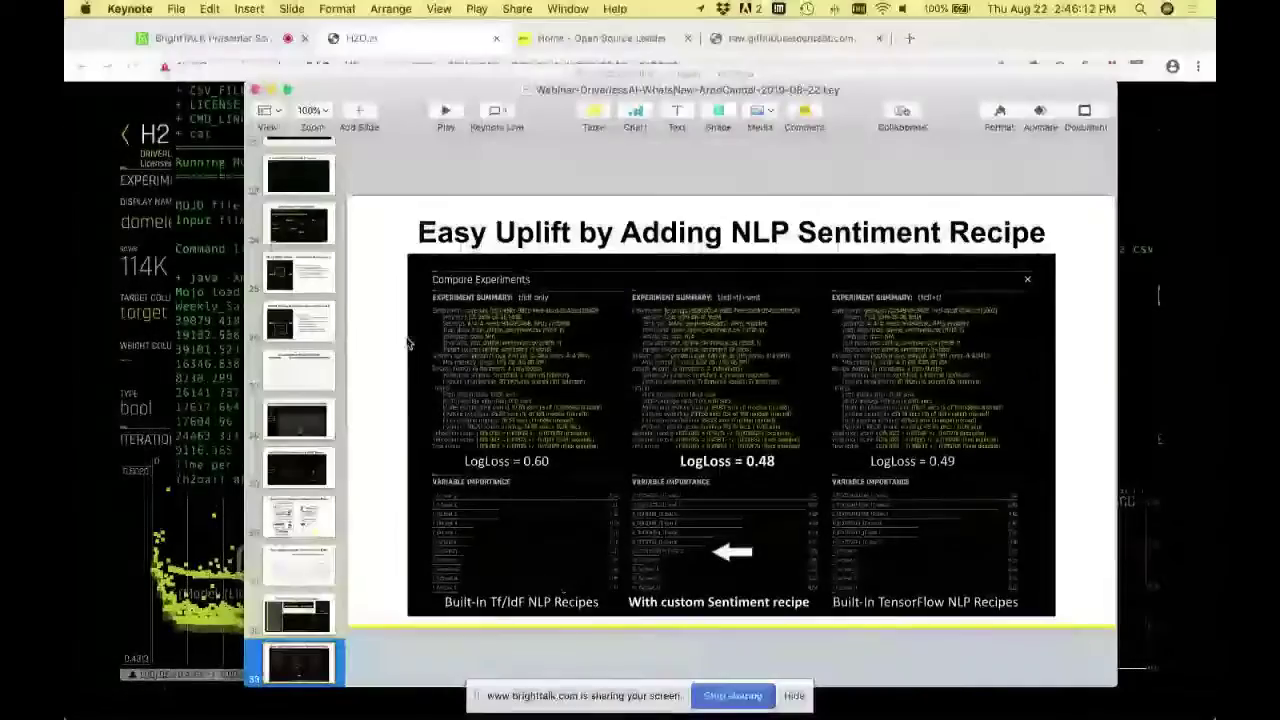
- In Chrome, leave the raw recipe file and return to the scorers folder listing
click(748, 43)
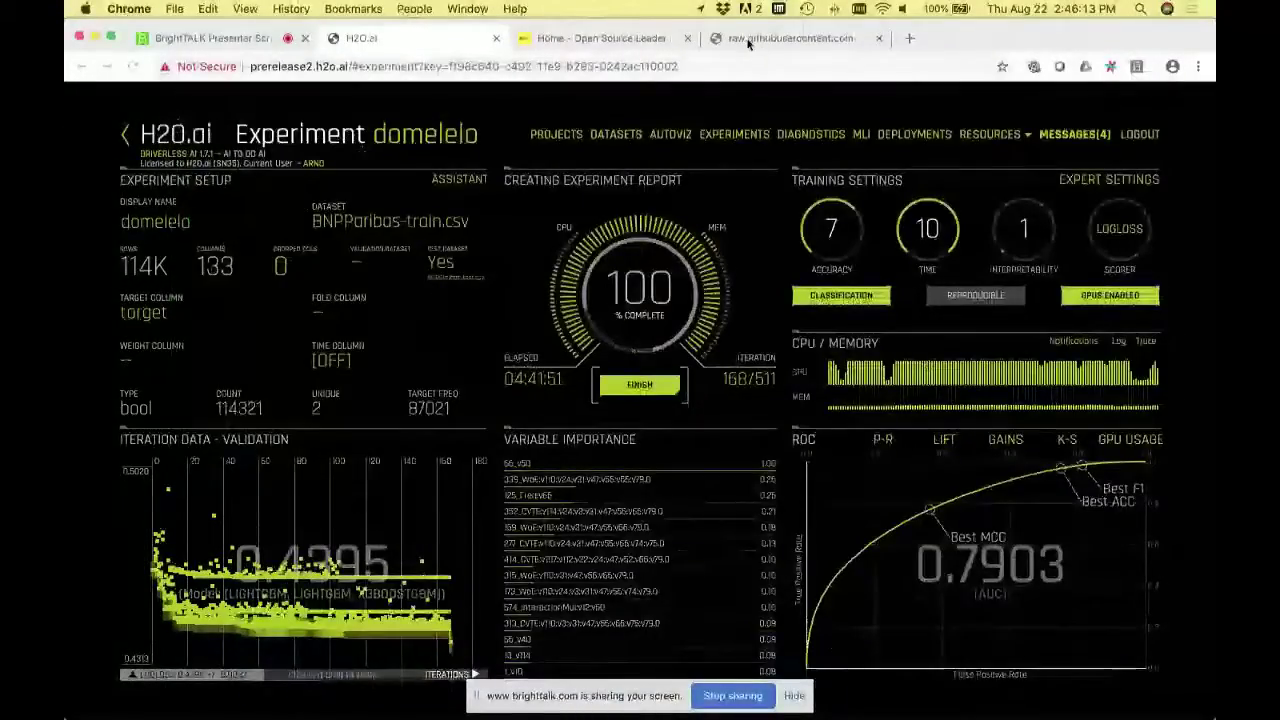
click(748, 43)
click(82, 68)
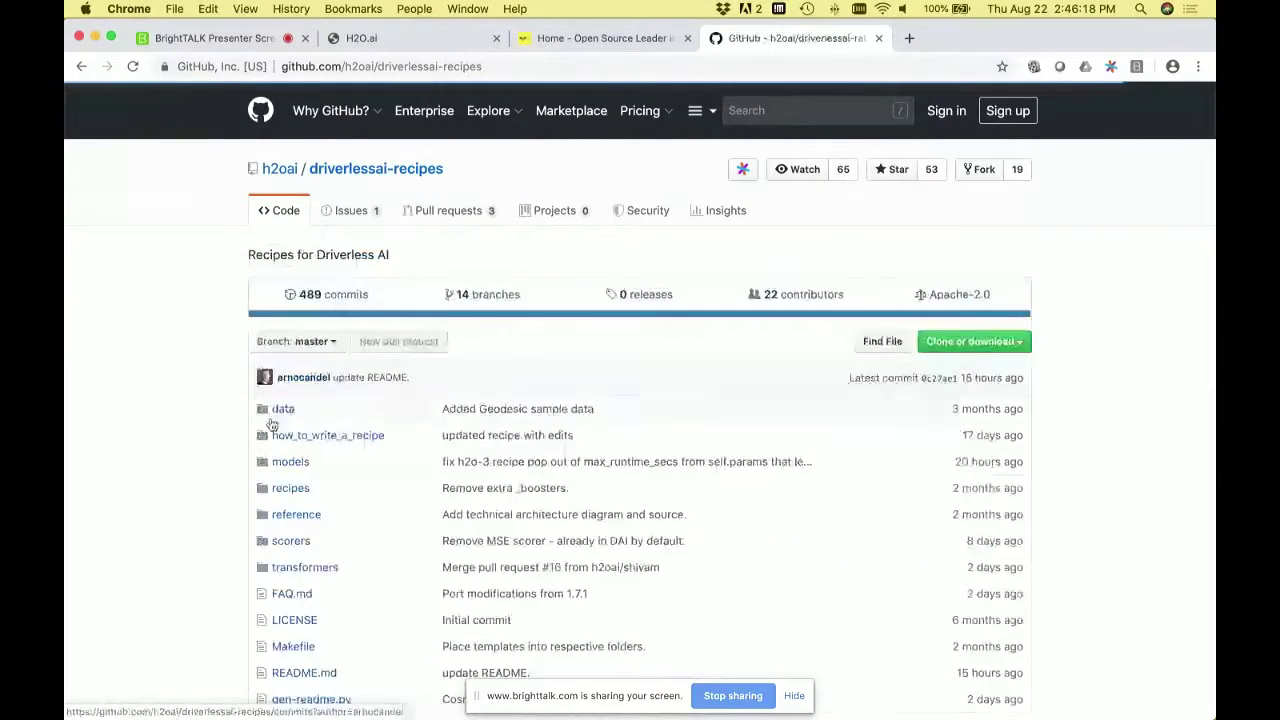
scroll(300, 500, down, 2)
- Open transformers/nlp text_sentiment_transformer.py and highlight 'sentiment' on line 22
click(326, 497)
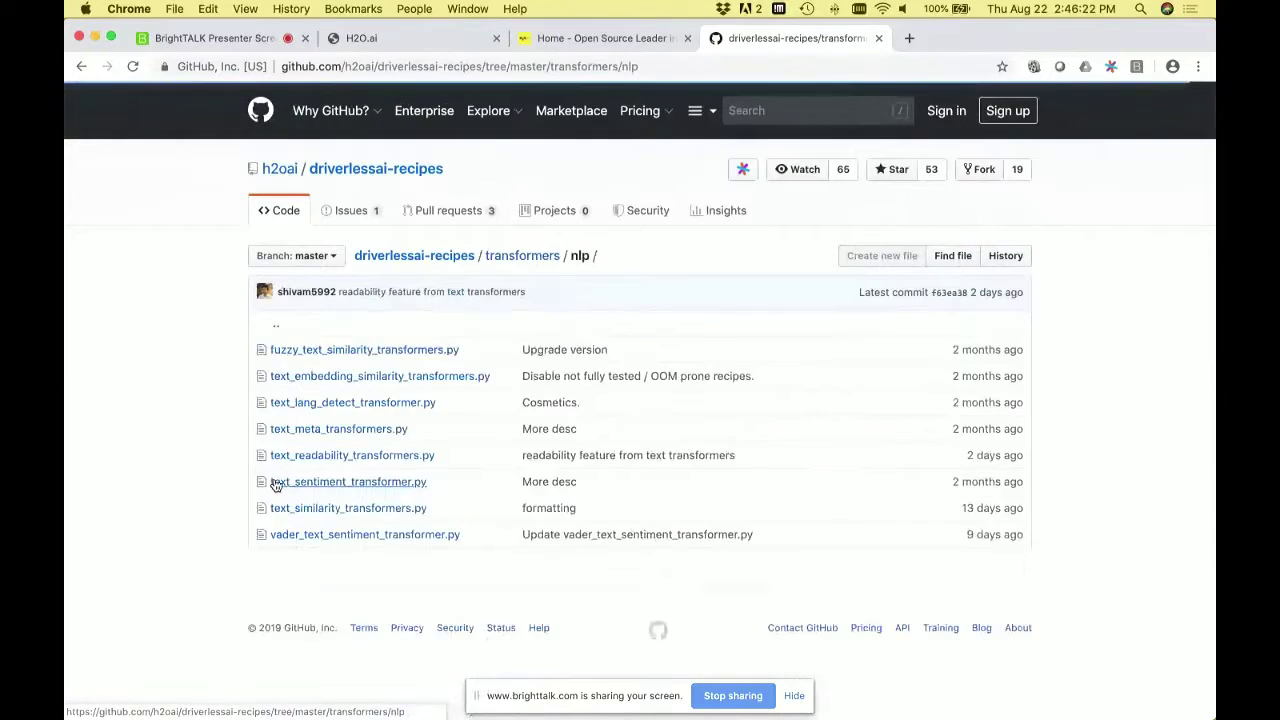
click(312, 482)
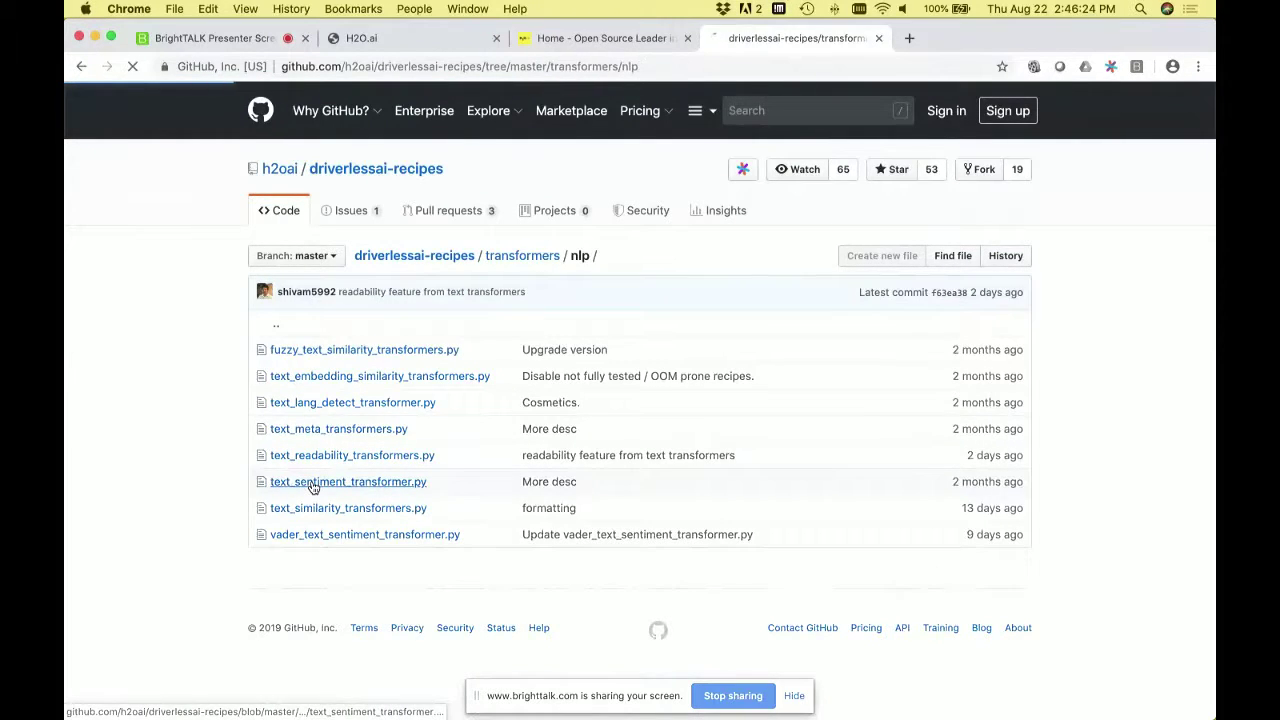
scroll(312, 488, down, 4)
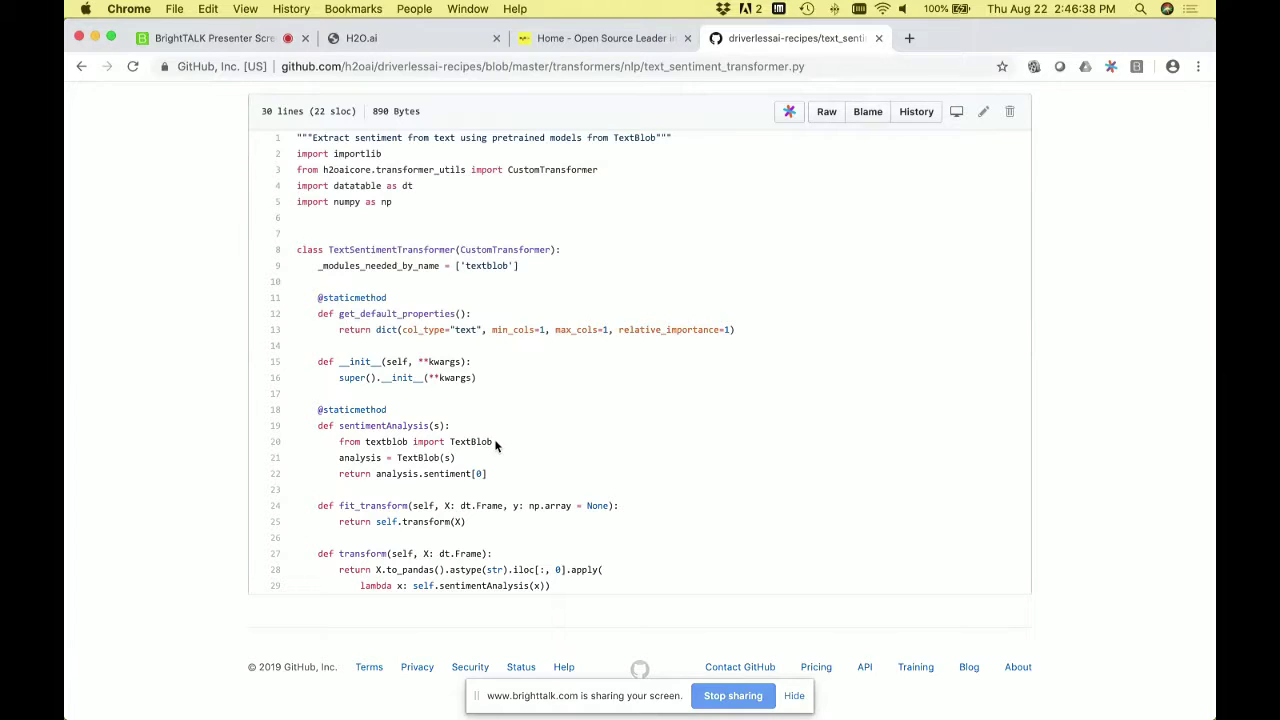
mouse_move(376, 552)
double_click(447, 474)
- Switch to Keynote, resume the slideshow, and advance to the Time-Series Baselines slide
key(super+Tab)
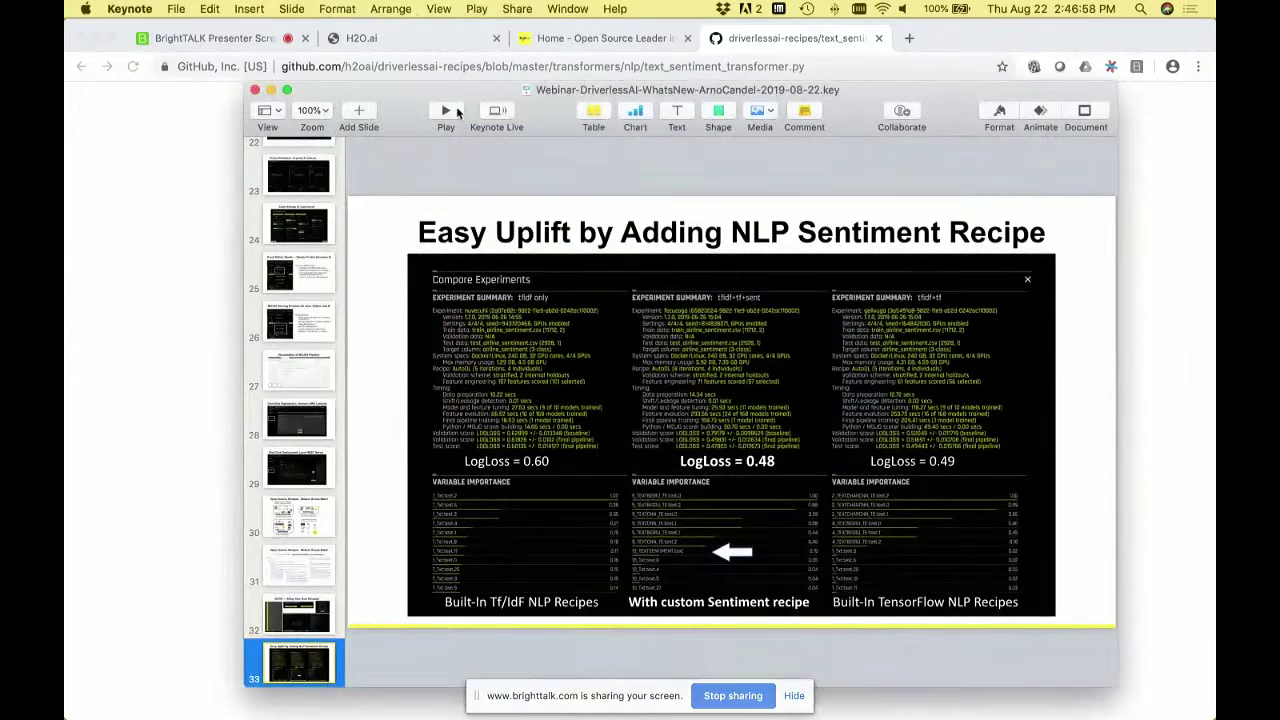
click(453, 112)
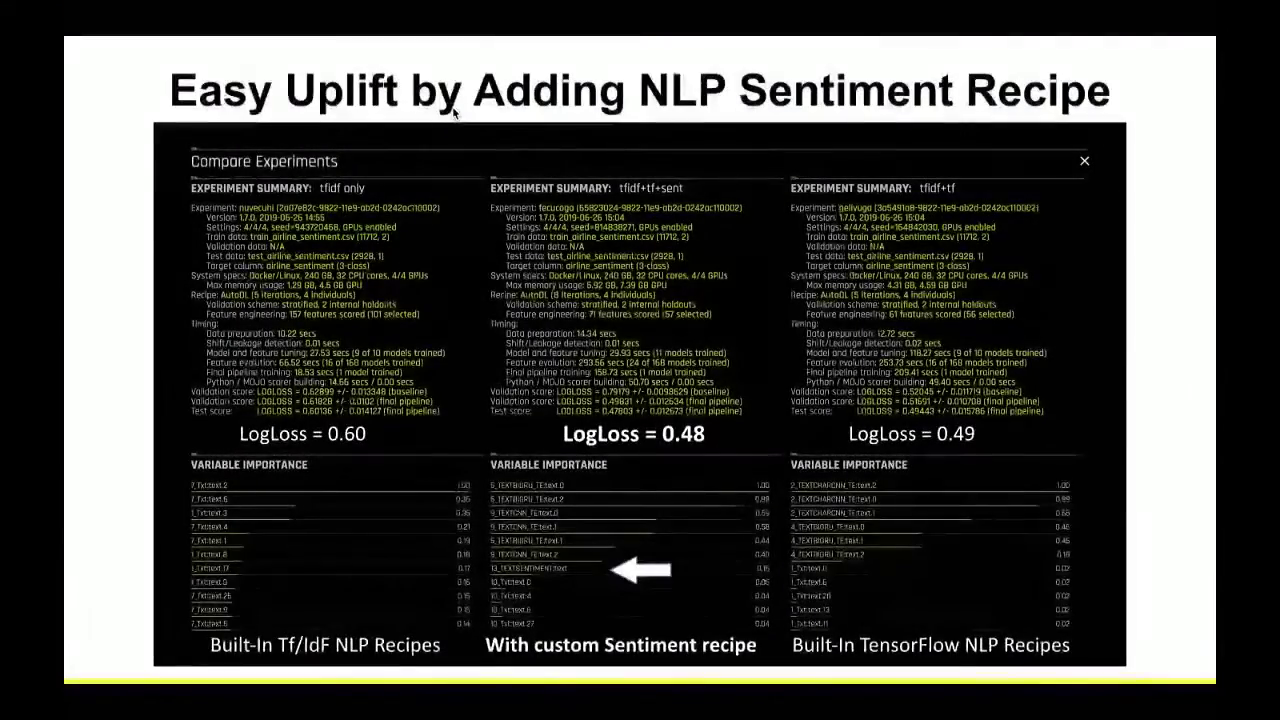
key(Right)
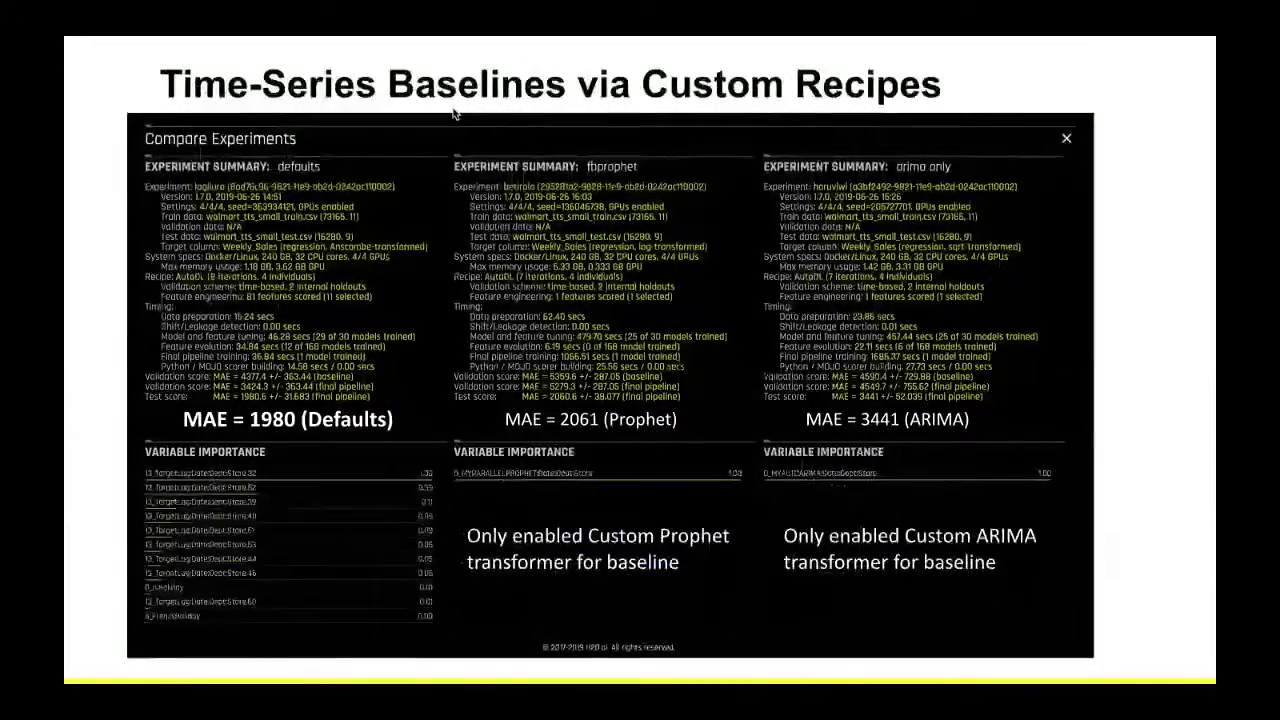